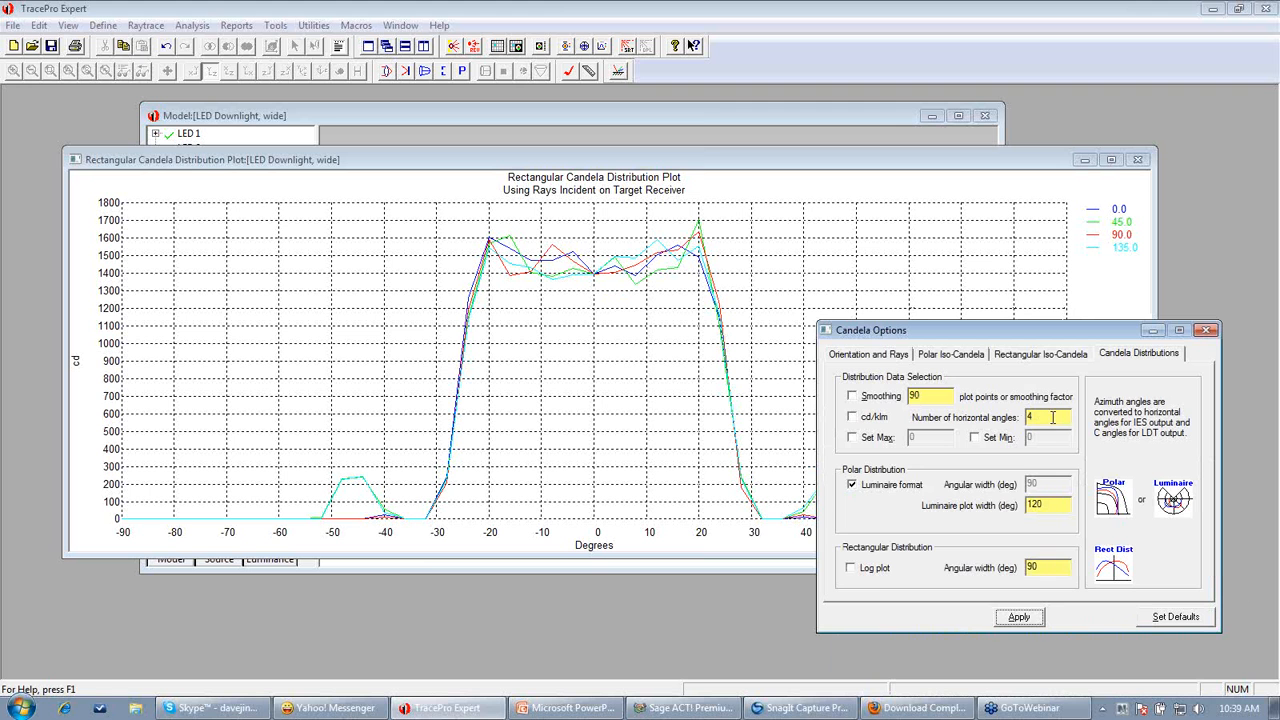
Set the number of horizontal angles to 18 and apply it to the rectangular candela plot
double_click(1052, 418)
type("18")
left_click(1018, 618)
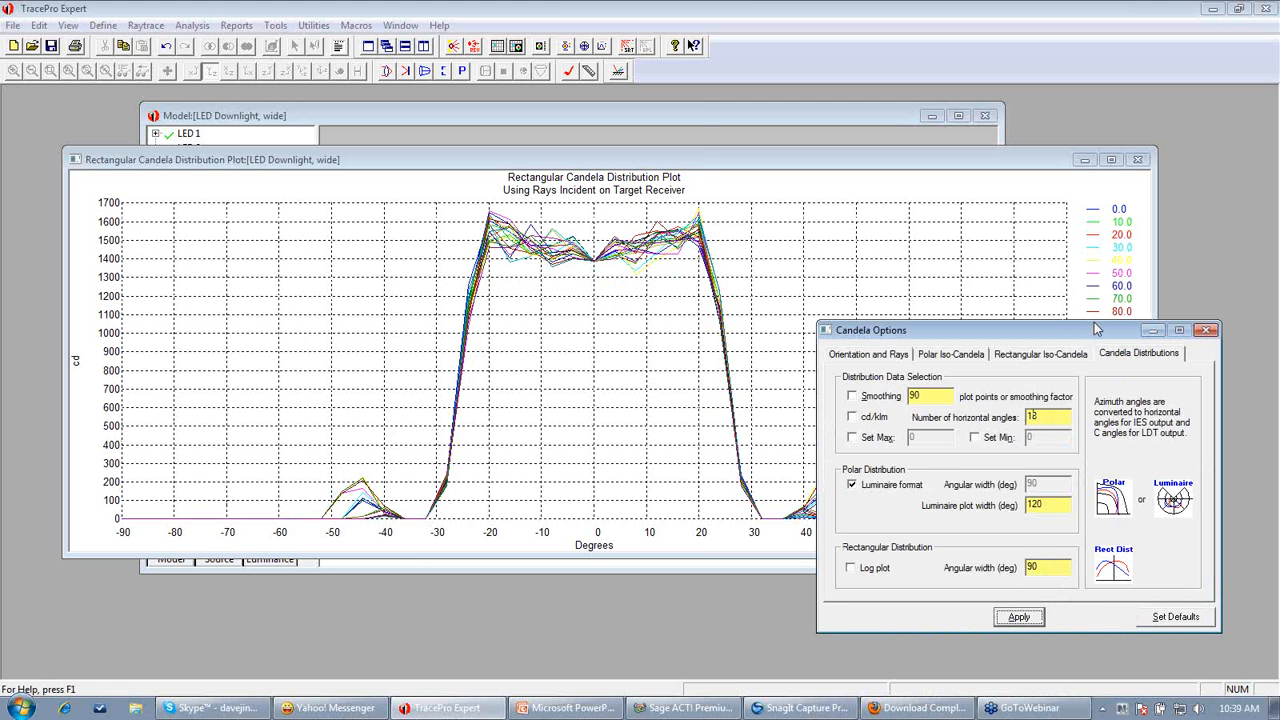
left_click_drag(1095, 329, 947, 345)
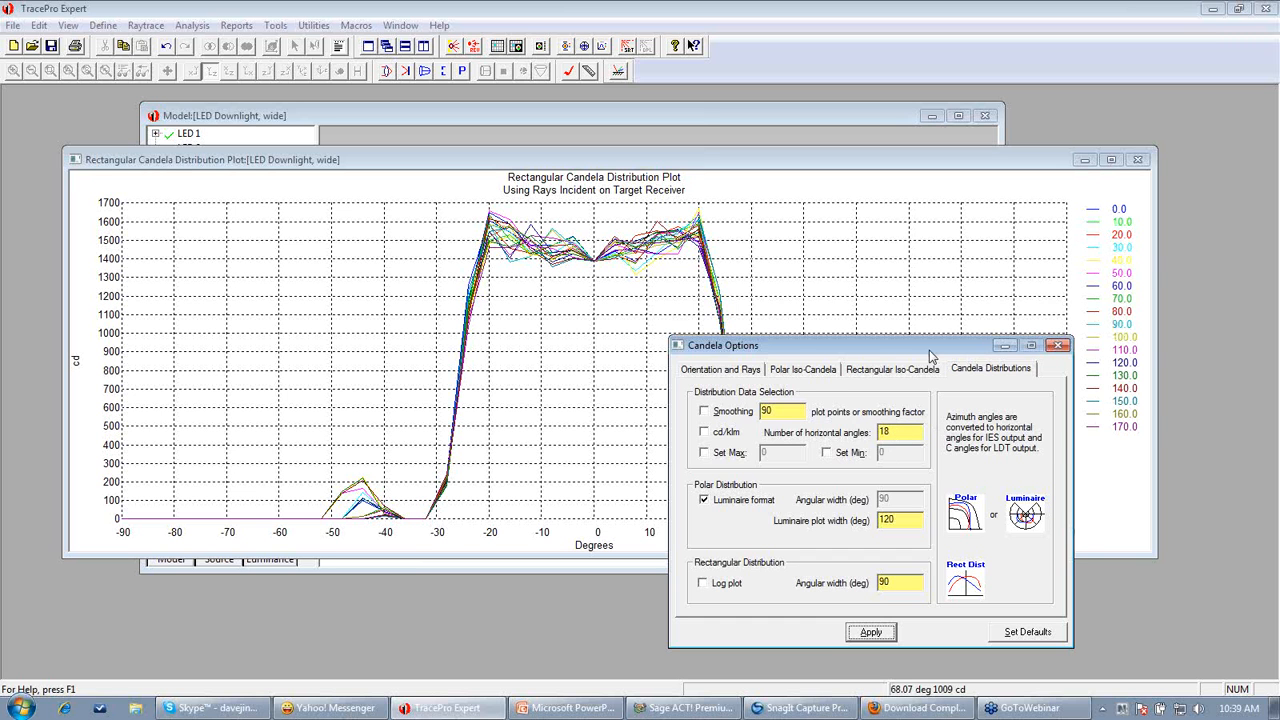
left_click_drag(930, 357, 1053, 279)
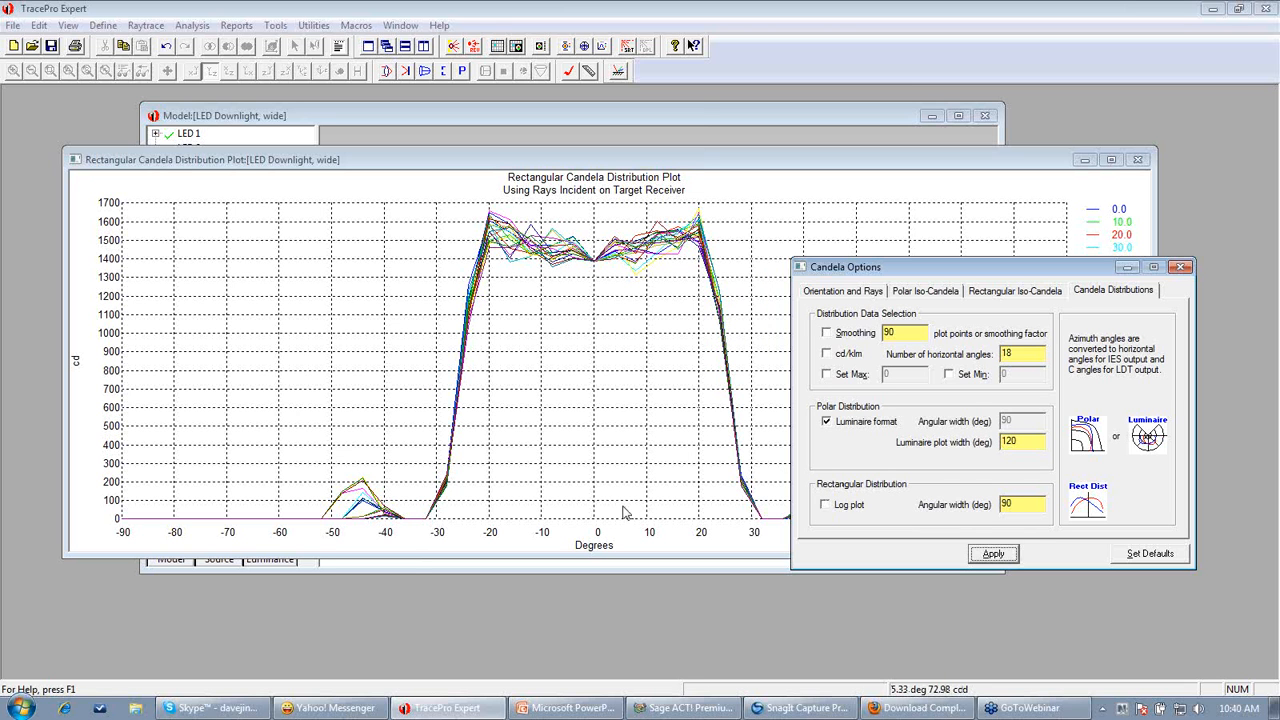
Set the rectangular distribution angular width to 45 degrees and apply
left_click(1021, 504)
left_click_drag(1019, 504, 988, 508)
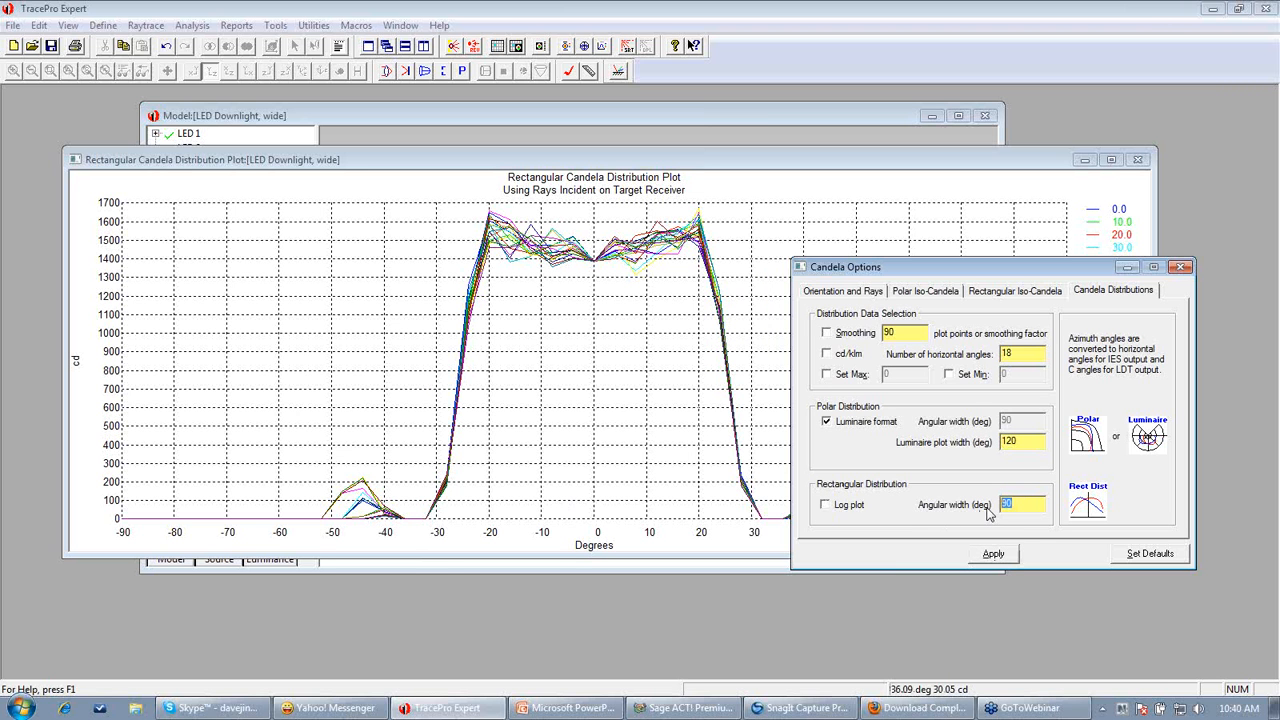
type("45")
left_click(1005, 558)
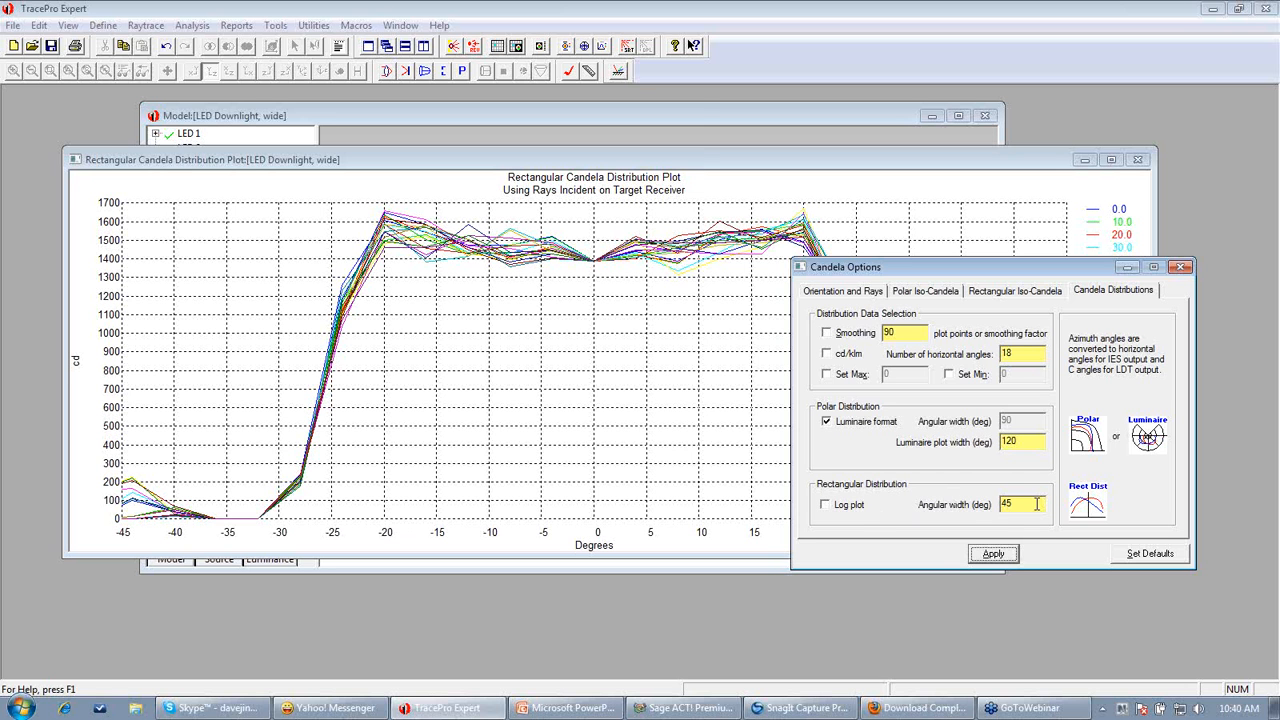
Set the rectangular distribution angular width back to 90 degrees and apply
left_click_drag(1037, 504, 985, 511)
type("90")
left_click(1006, 554)
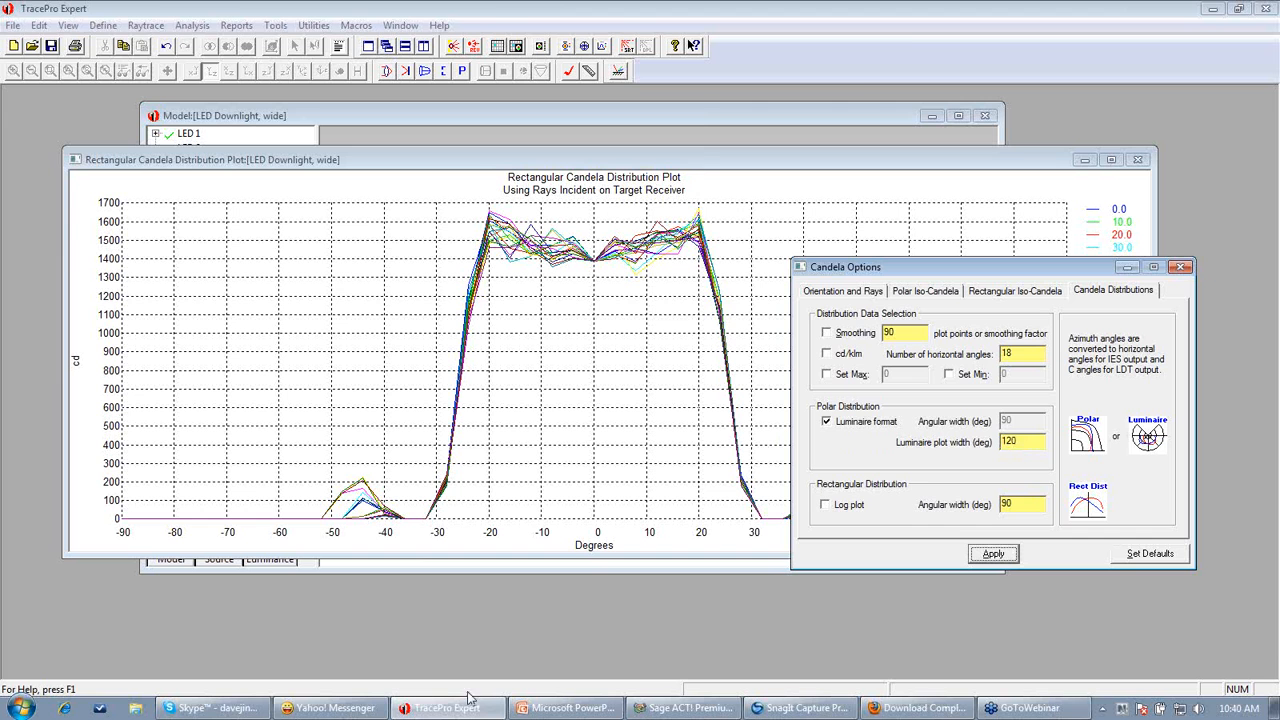
Switch to PowerPoint, browse the webinar slides in slide show, and return to TracePro
left_click(565, 708)
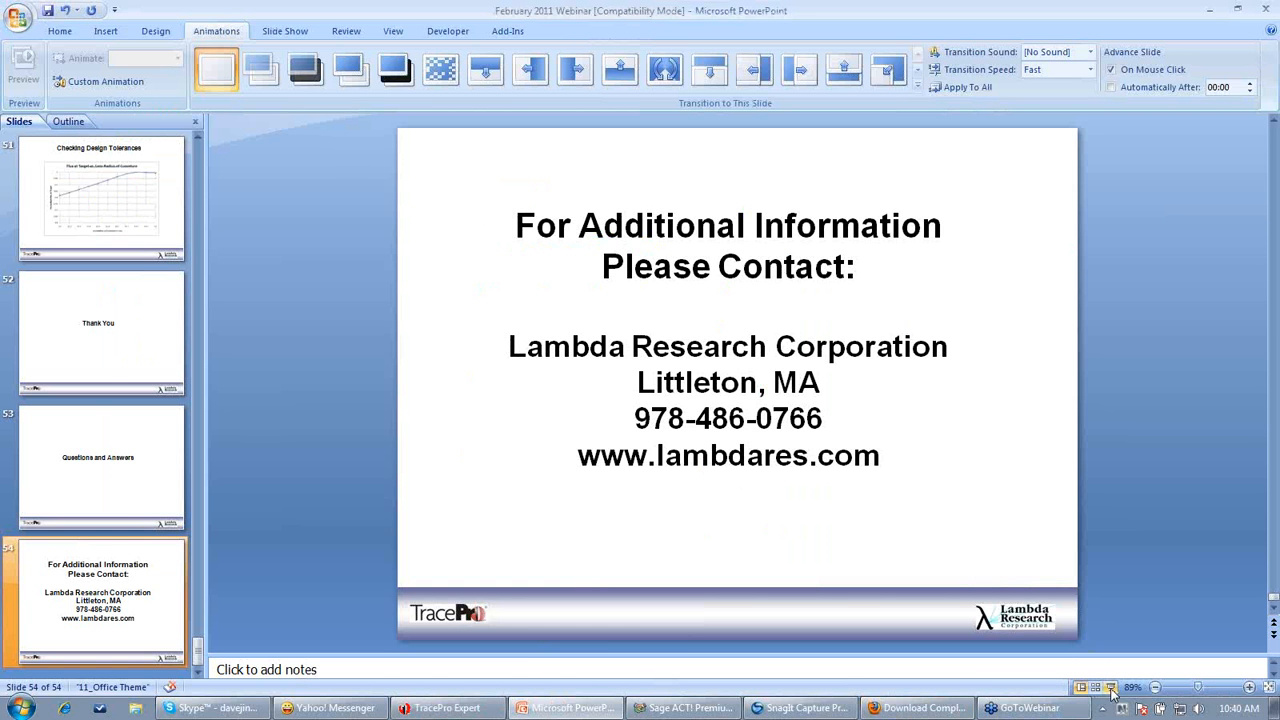
left_click(1110, 688)
scroll(1112, 693, "up", 4)
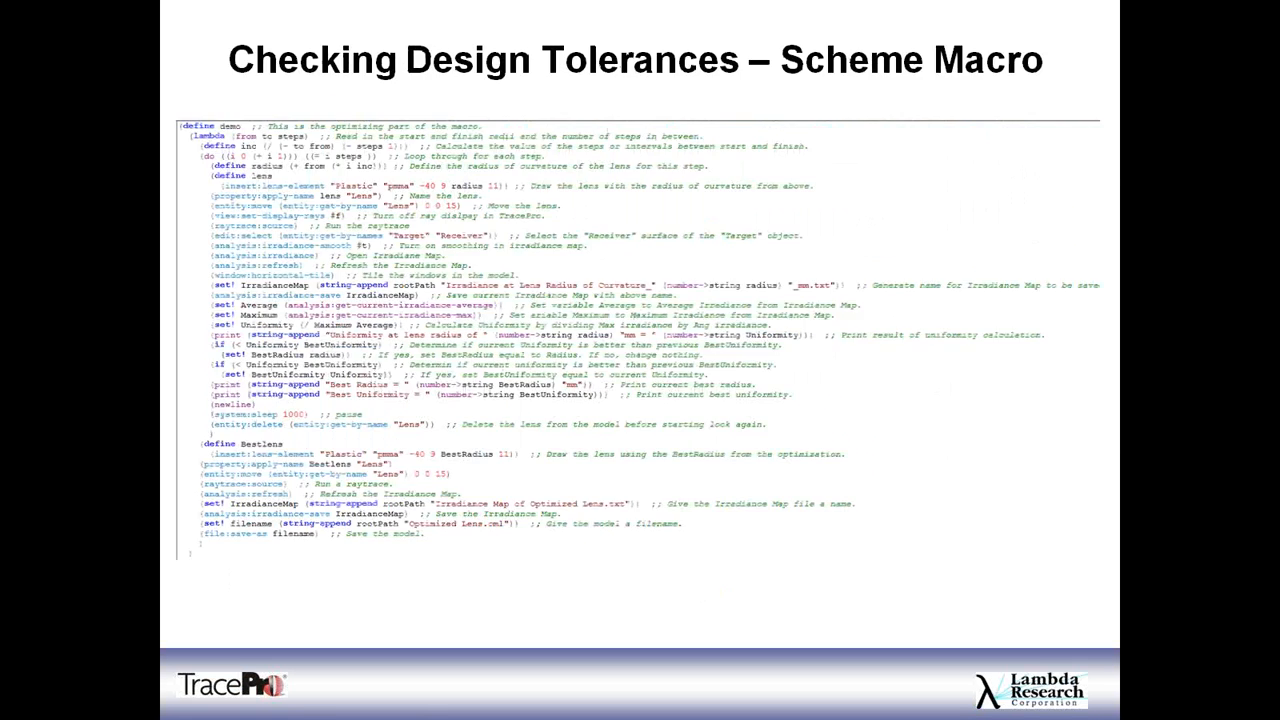
scroll(1112, 693, "up", 2)
scroll(1112, 693, "up", 1)
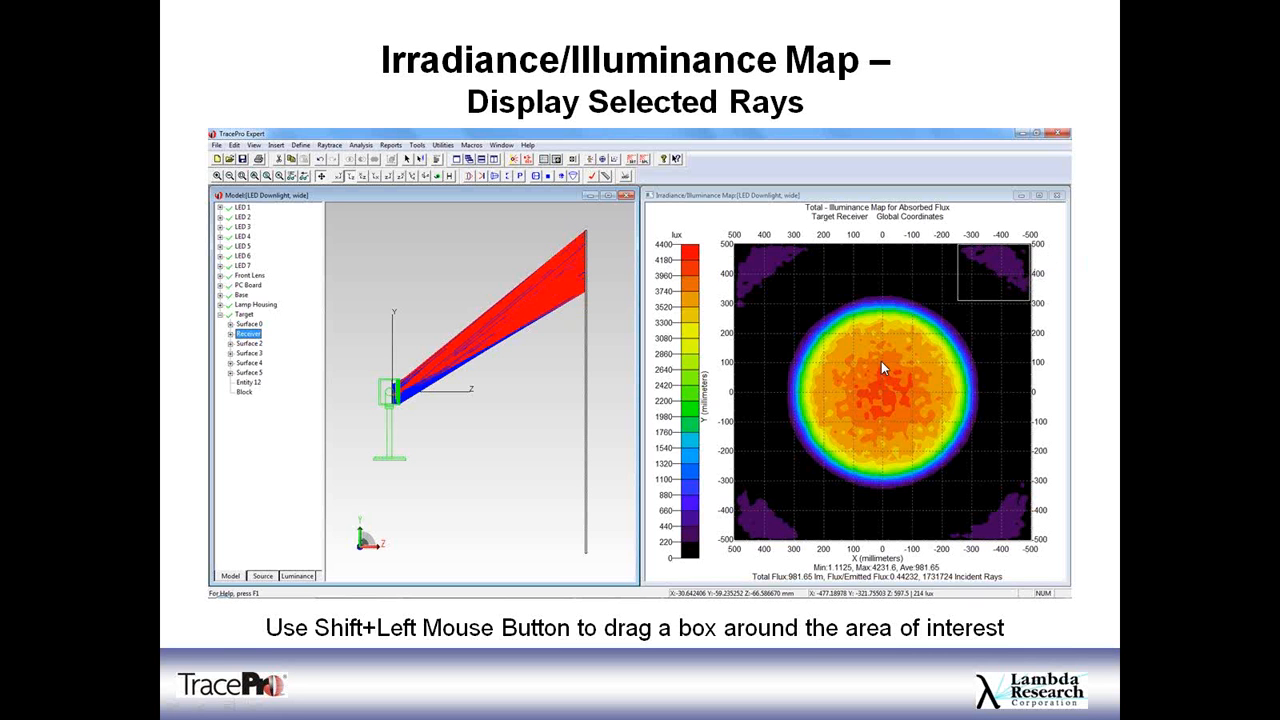
key("Escape")
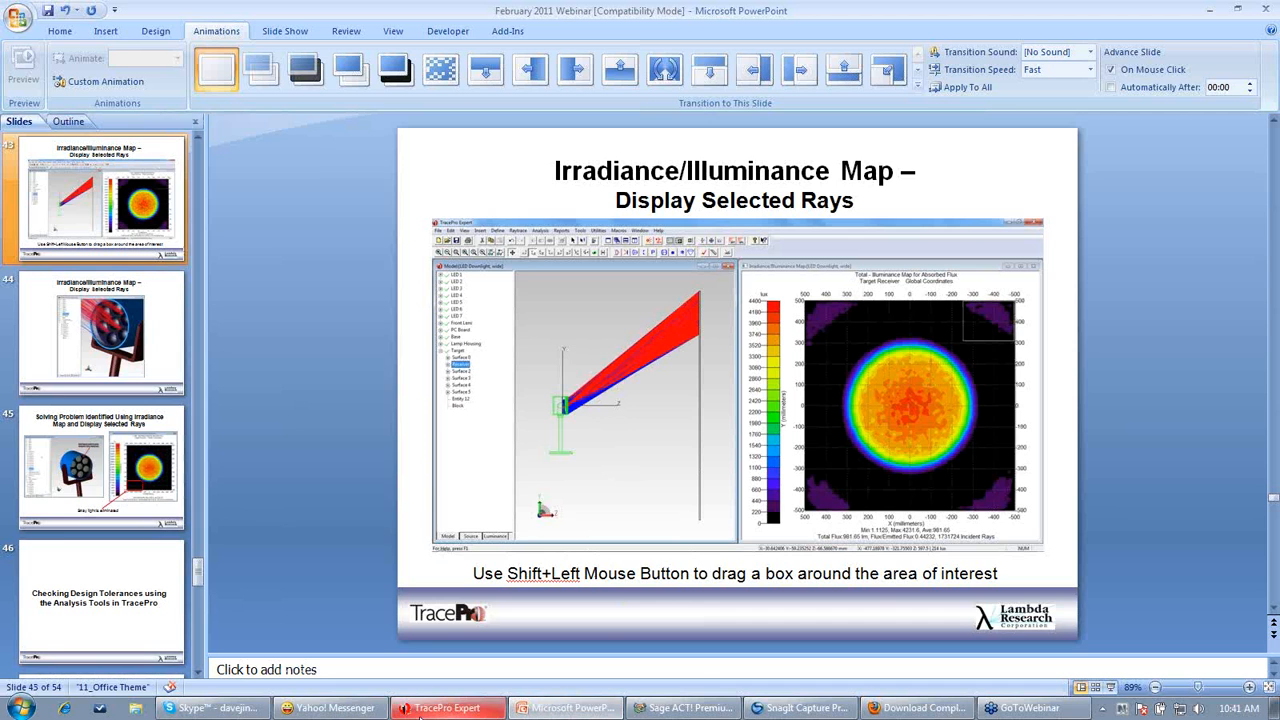
left_click(420, 712)
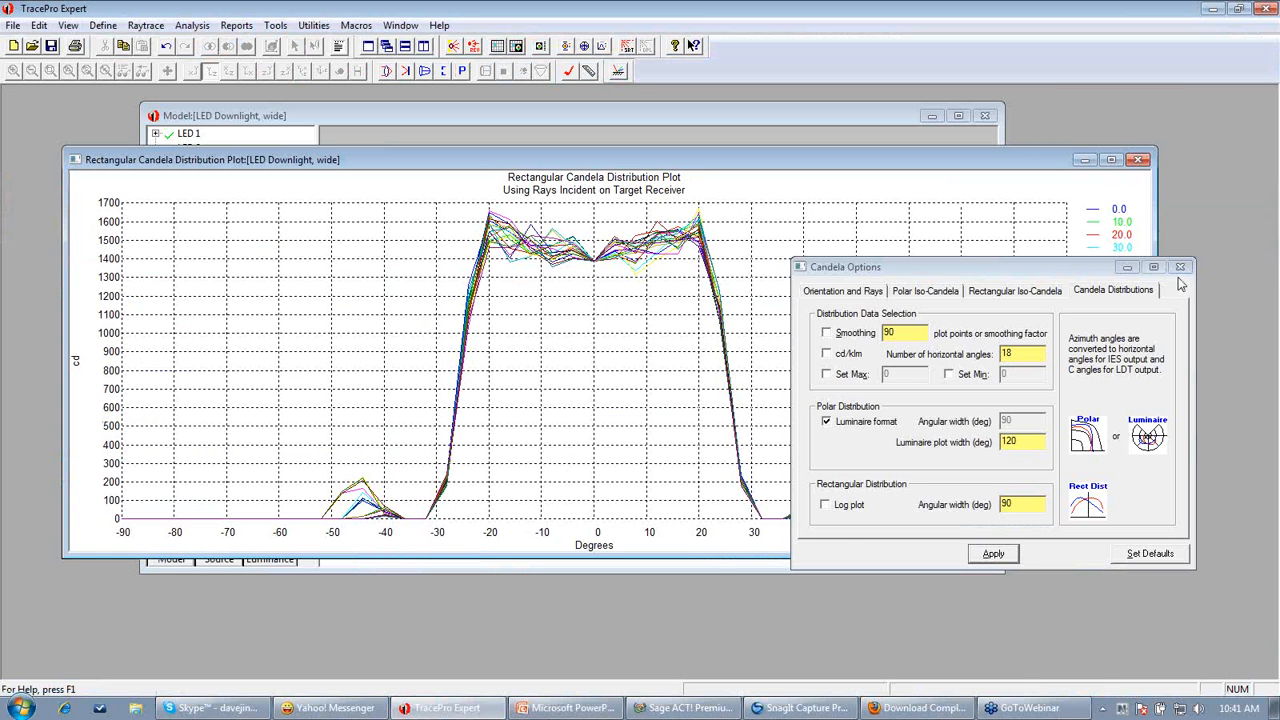
Close the Candela Options dialog and the rectangular candela distribution plot window
left_click(1179, 267)
left_click(1138, 159)
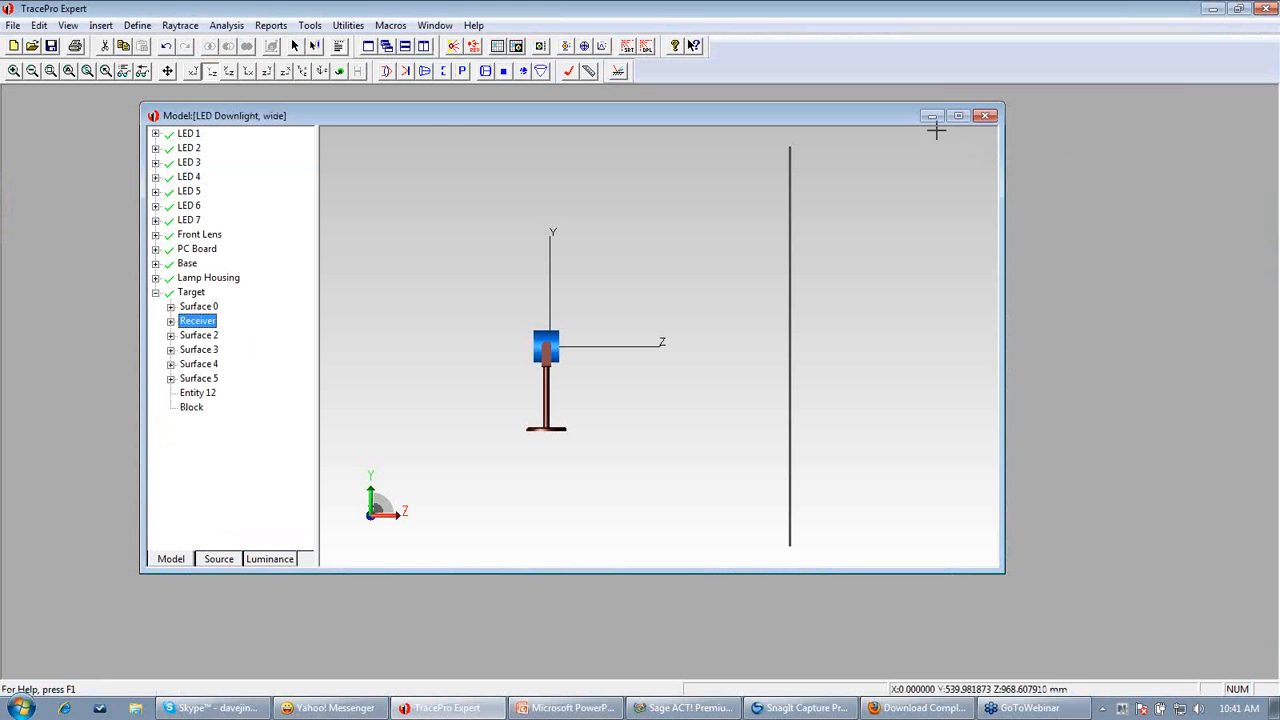
Open the irradiance/illuminance map for the selected Receiver surface of the target
left_click(228, 26)
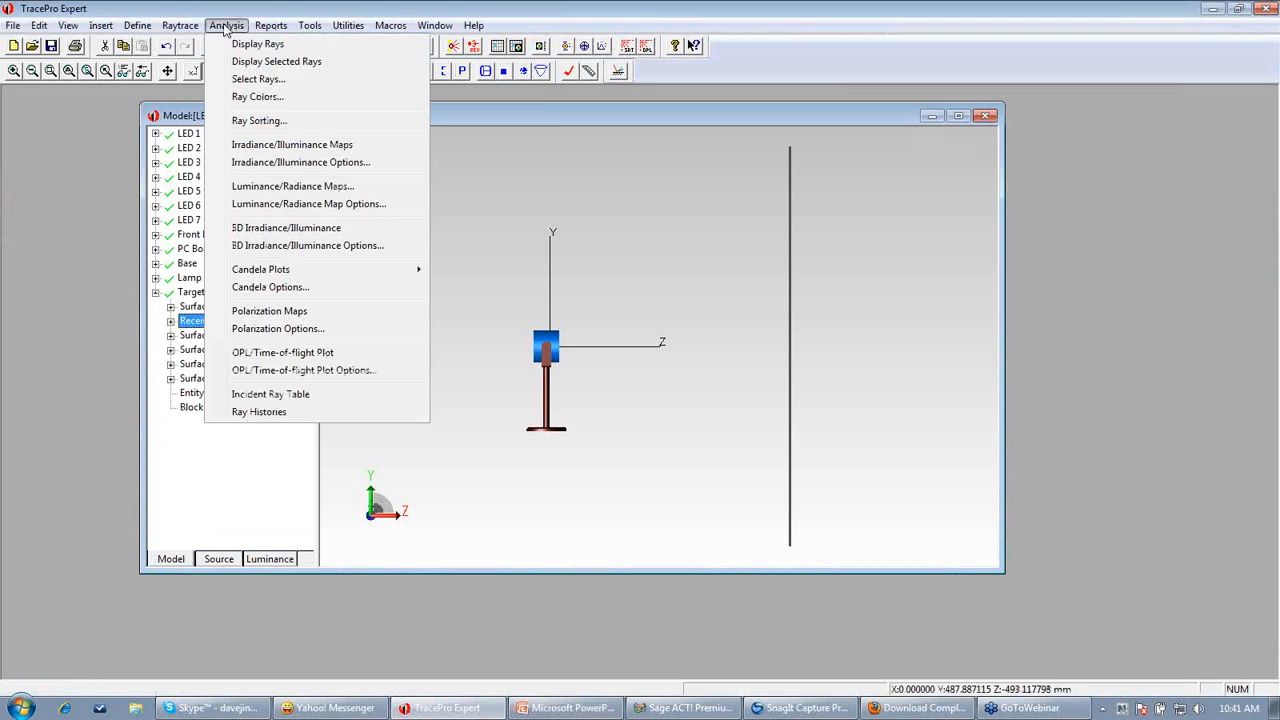
left_click(268, 145)
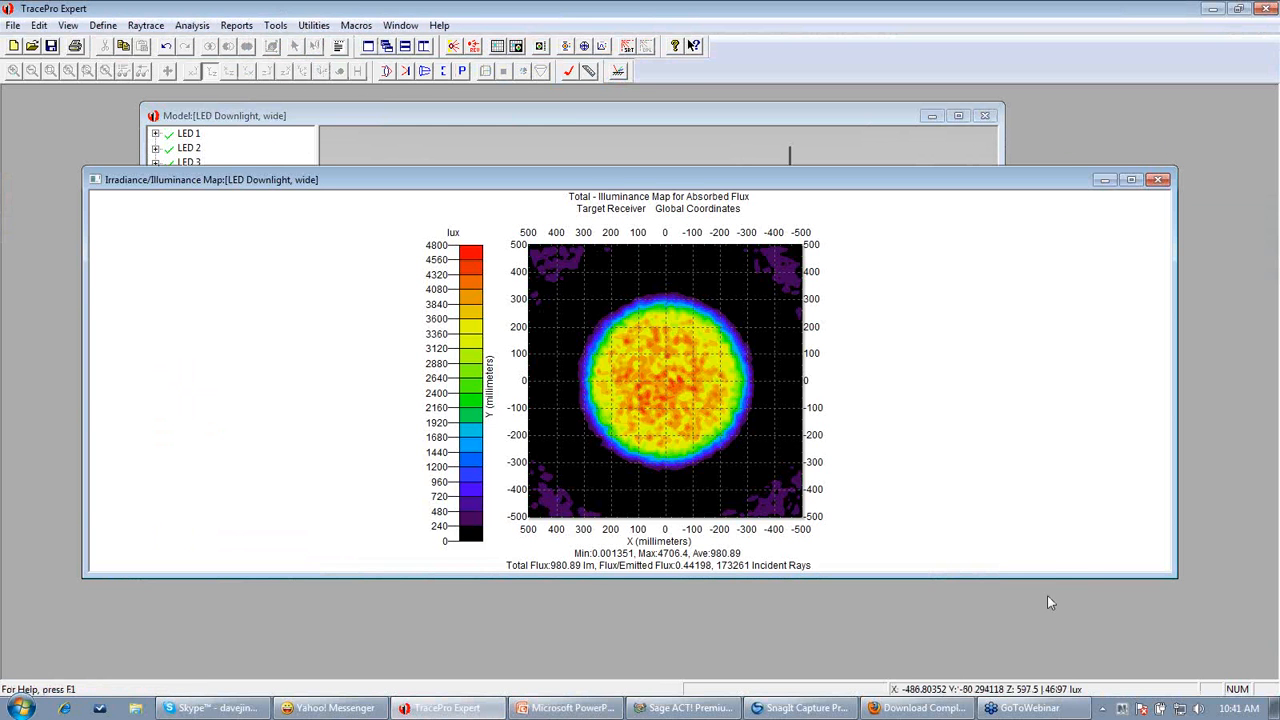
left_click_drag(1168, 577, 892, 660)
left_click_drag(674, 187, 952, 167)
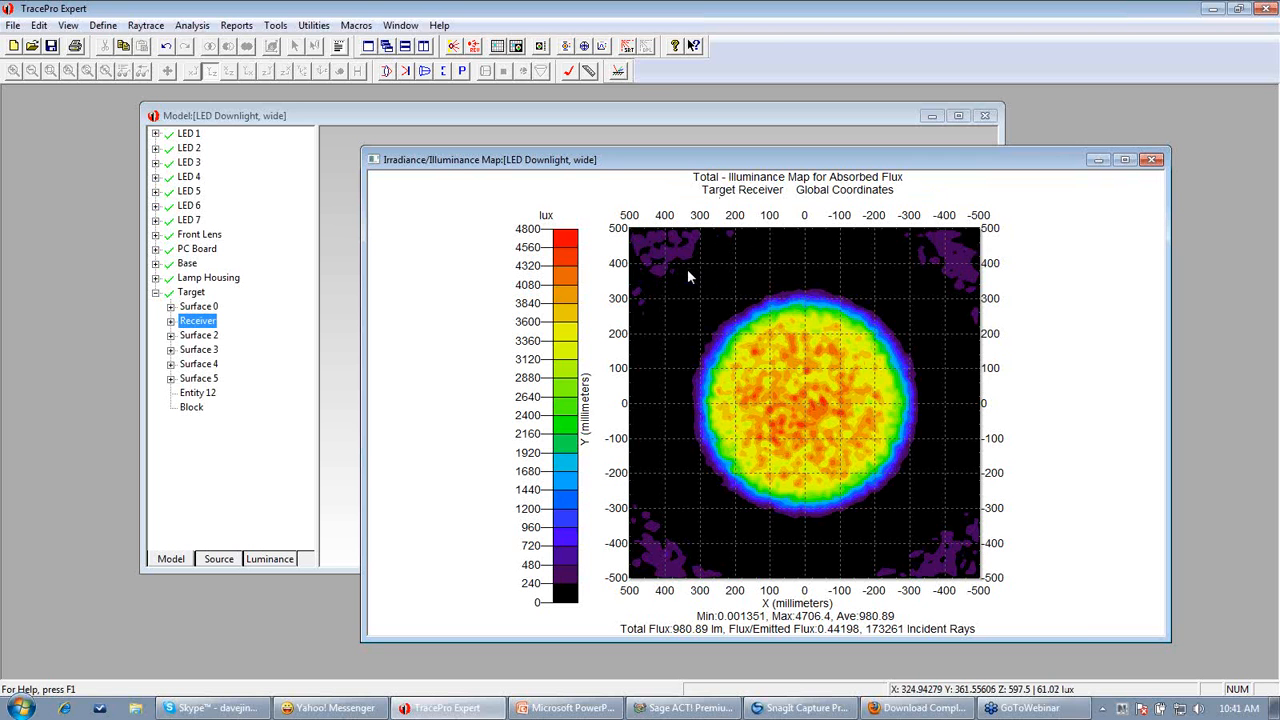
Select rays by boxing the upper-left corner patch of the map, about X 230–500 mm and Y 300–500 mm
left_click(636, 240)
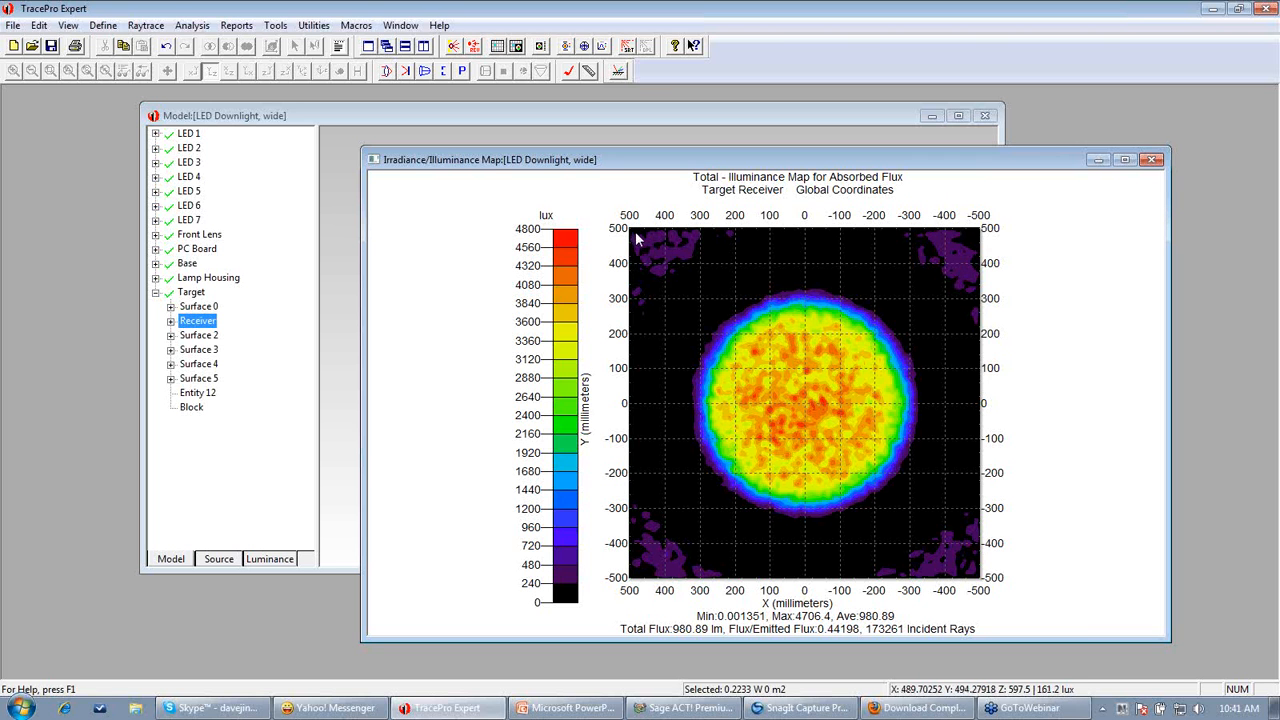
left_click_drag(636, 238, 725, 300)
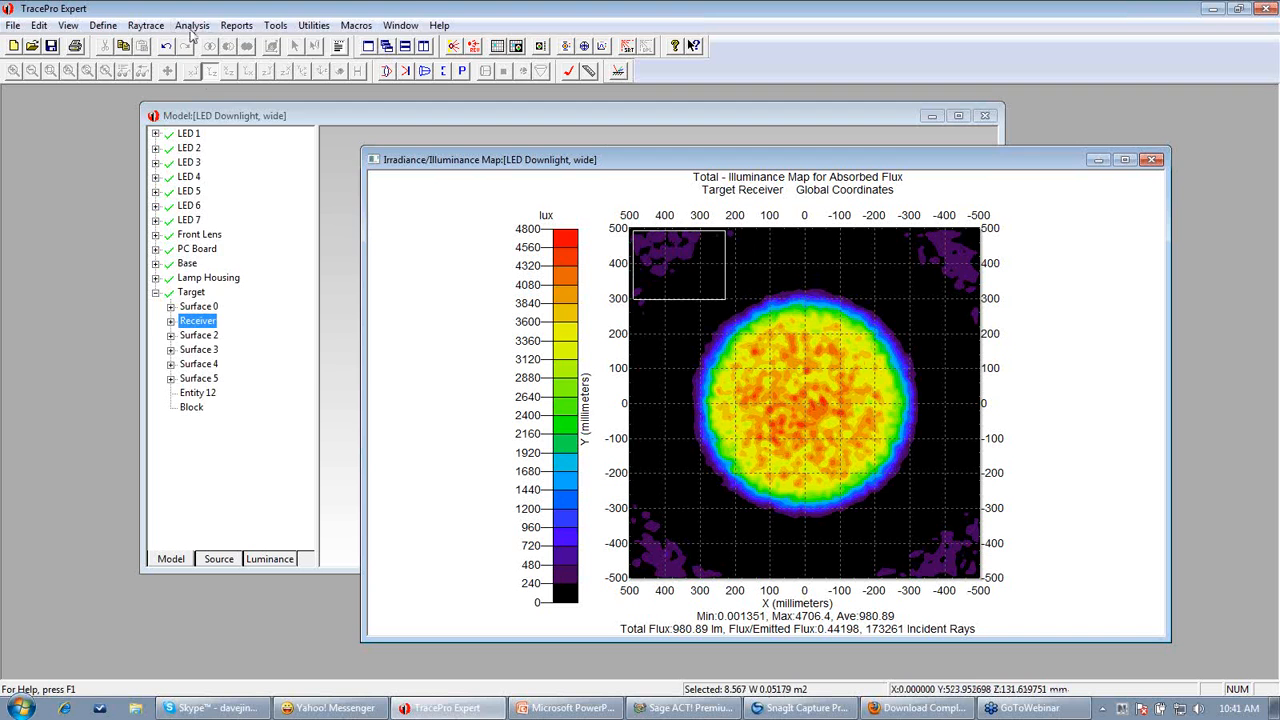
Turn on Display Selected Rays and bring the model window forward to show them
left_click(190, 28)
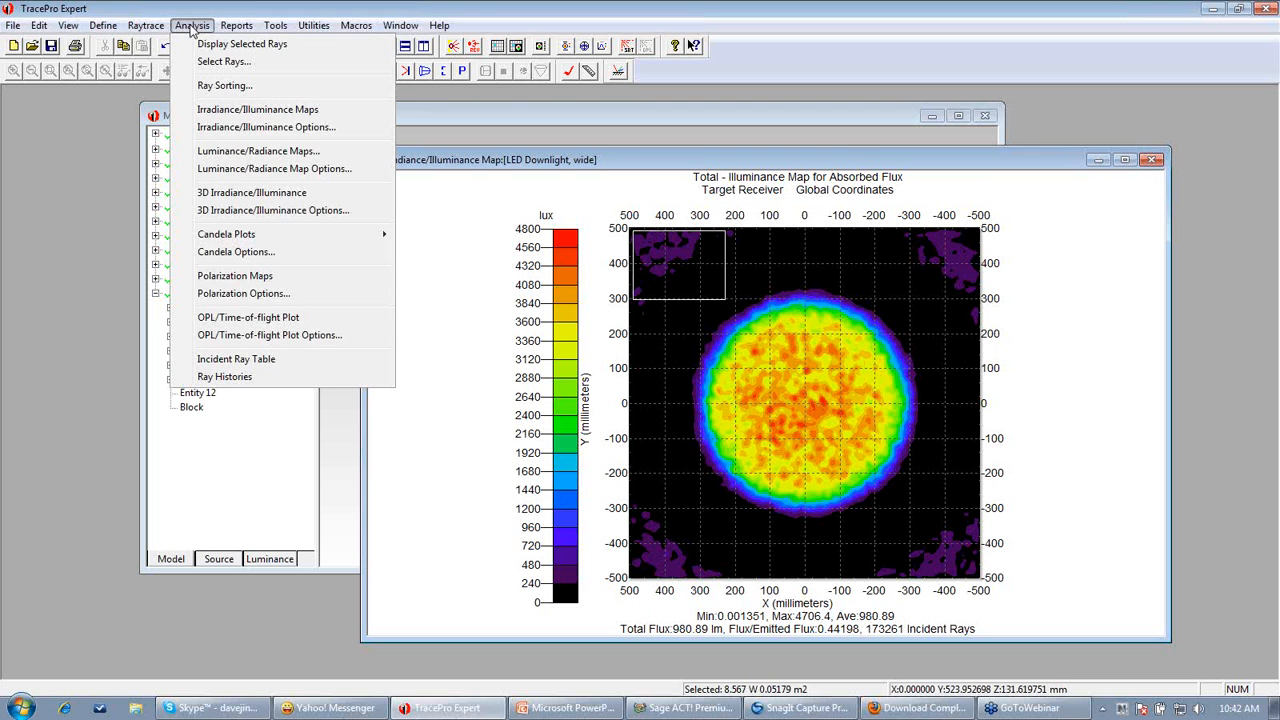
left_click(186, 31)
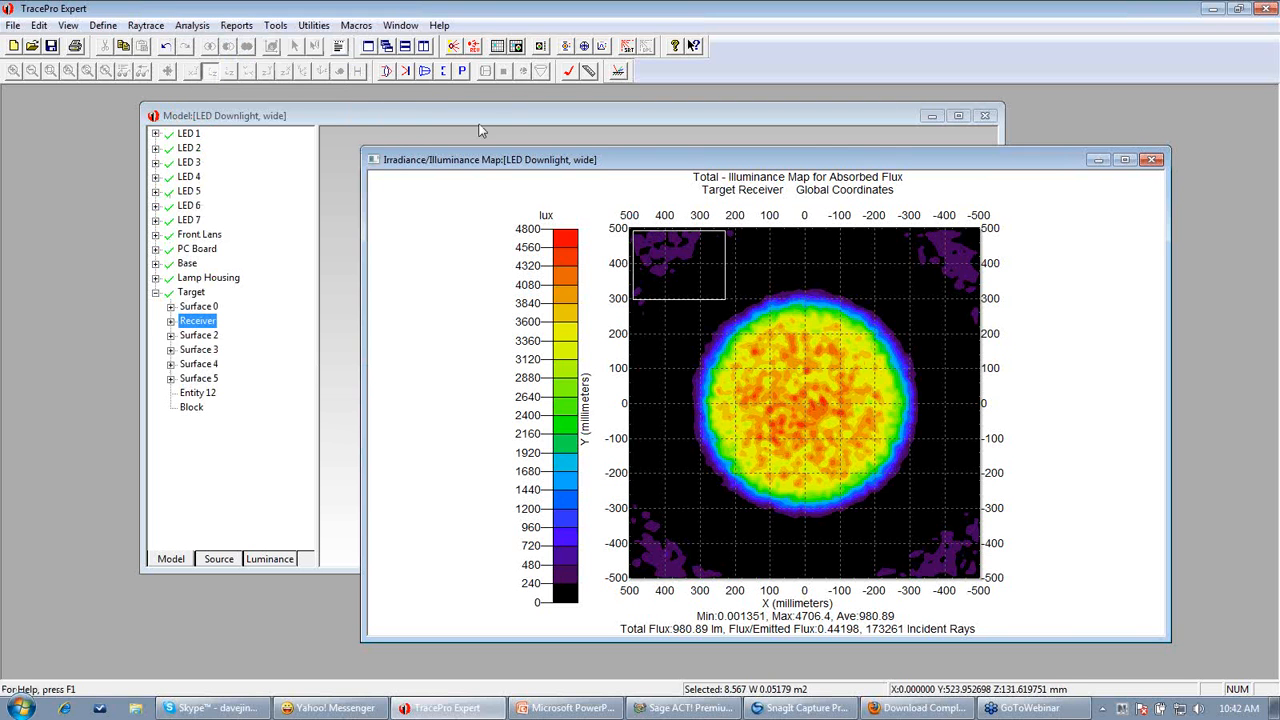
left_click(502, 122)
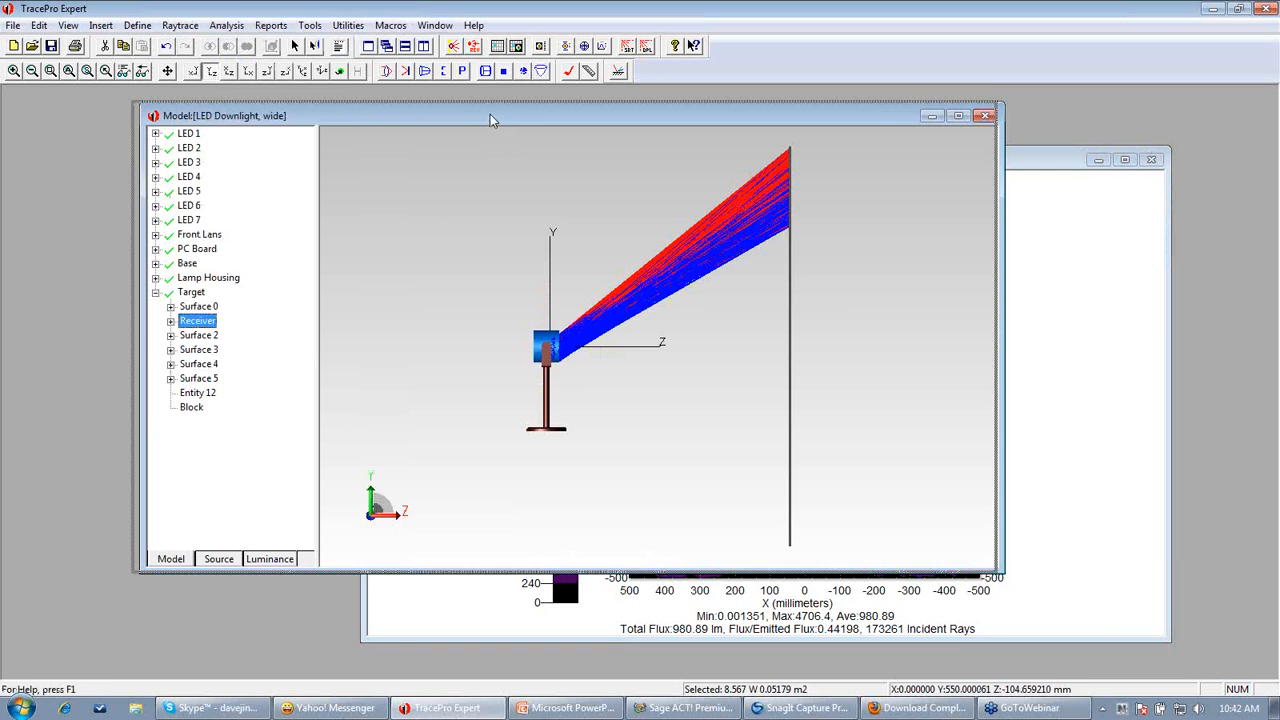
left_click_drag(490, 120, 448, 117)
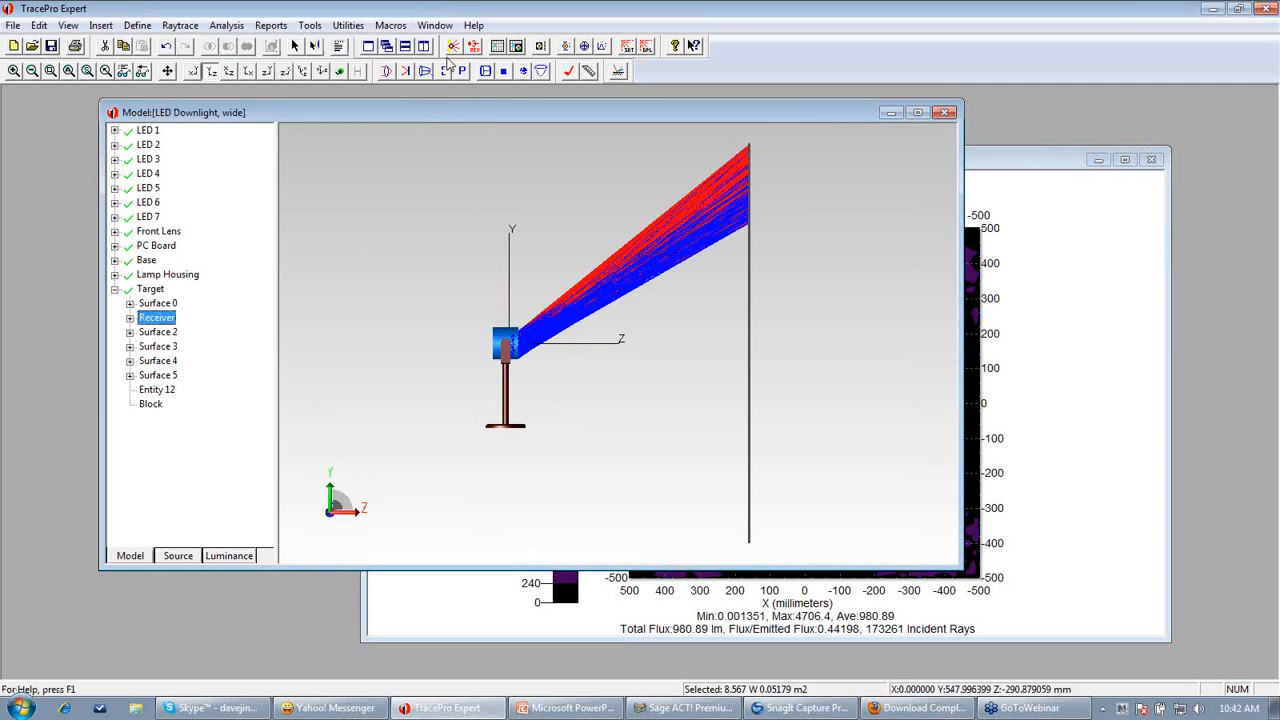
Rotate and zoom the model view to inspect where the selected rays leave the lamp housing
left_click(341, 72)
left_click_drag(783, 320, 634, 351)
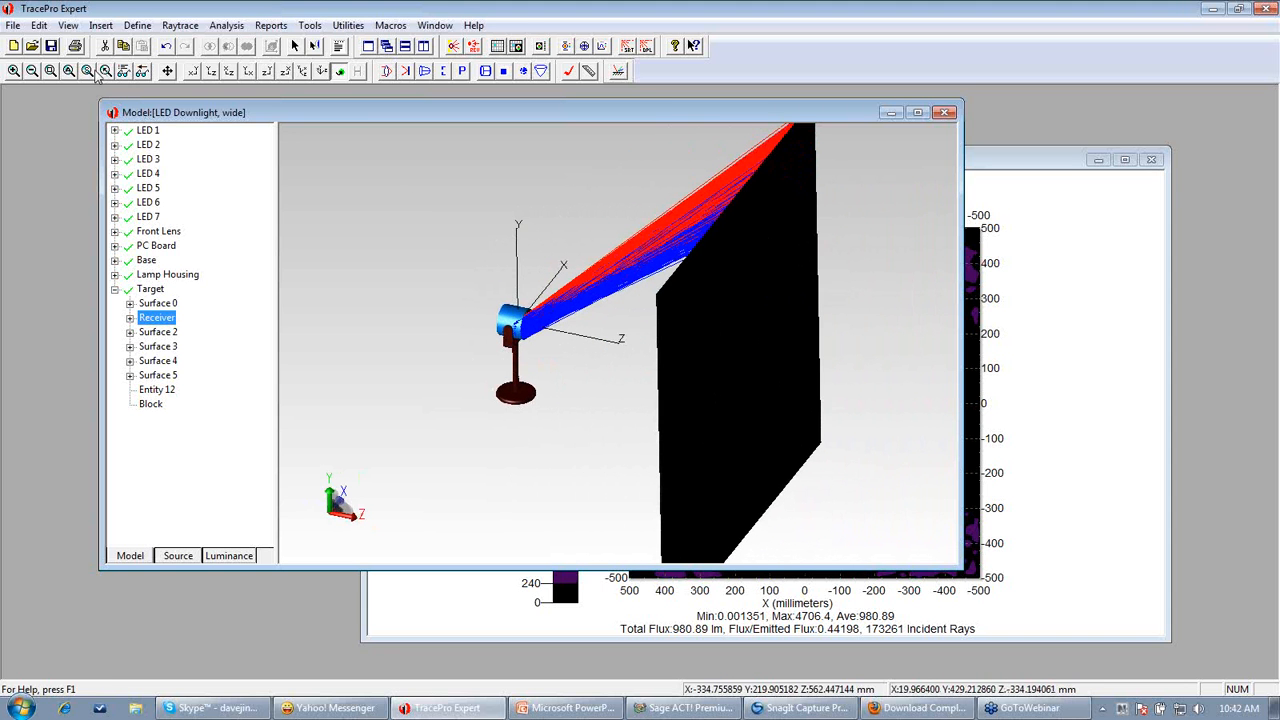
left_click(51, 72)
left_click_drag(500, 297, 591, 367)
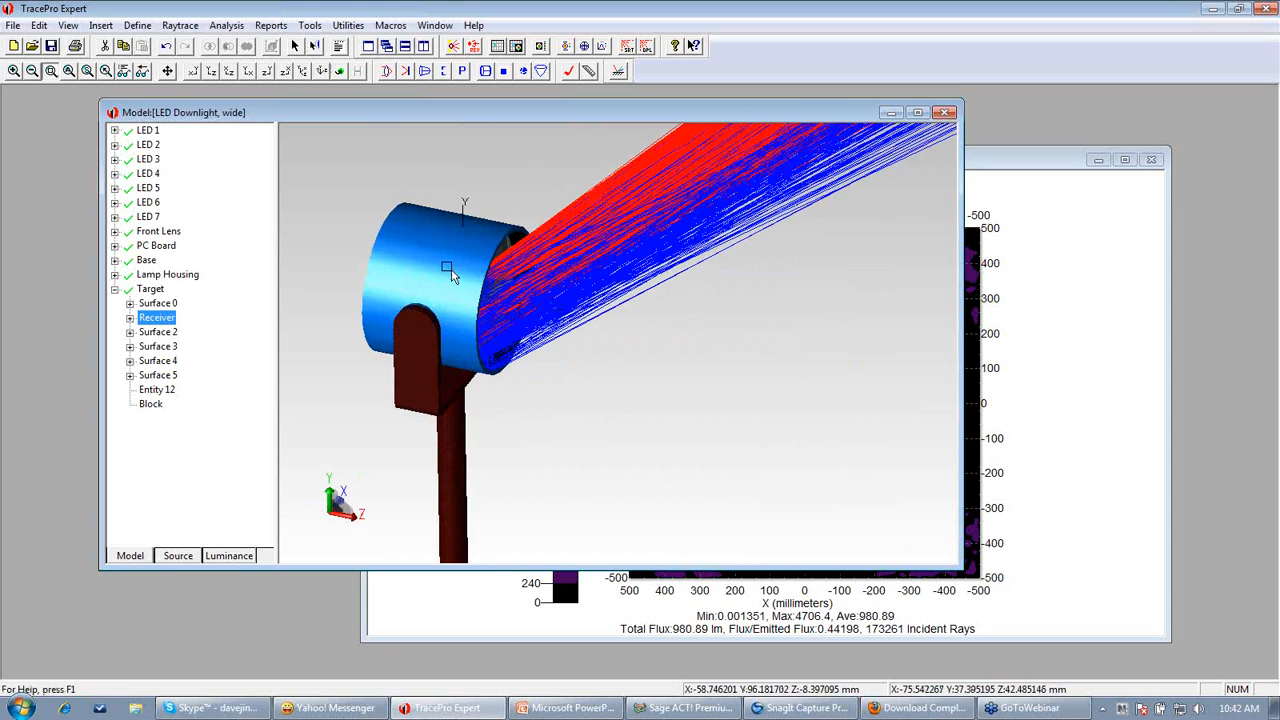
left_click_drag(818, 345, 702, 358)
left_click(71, 74)
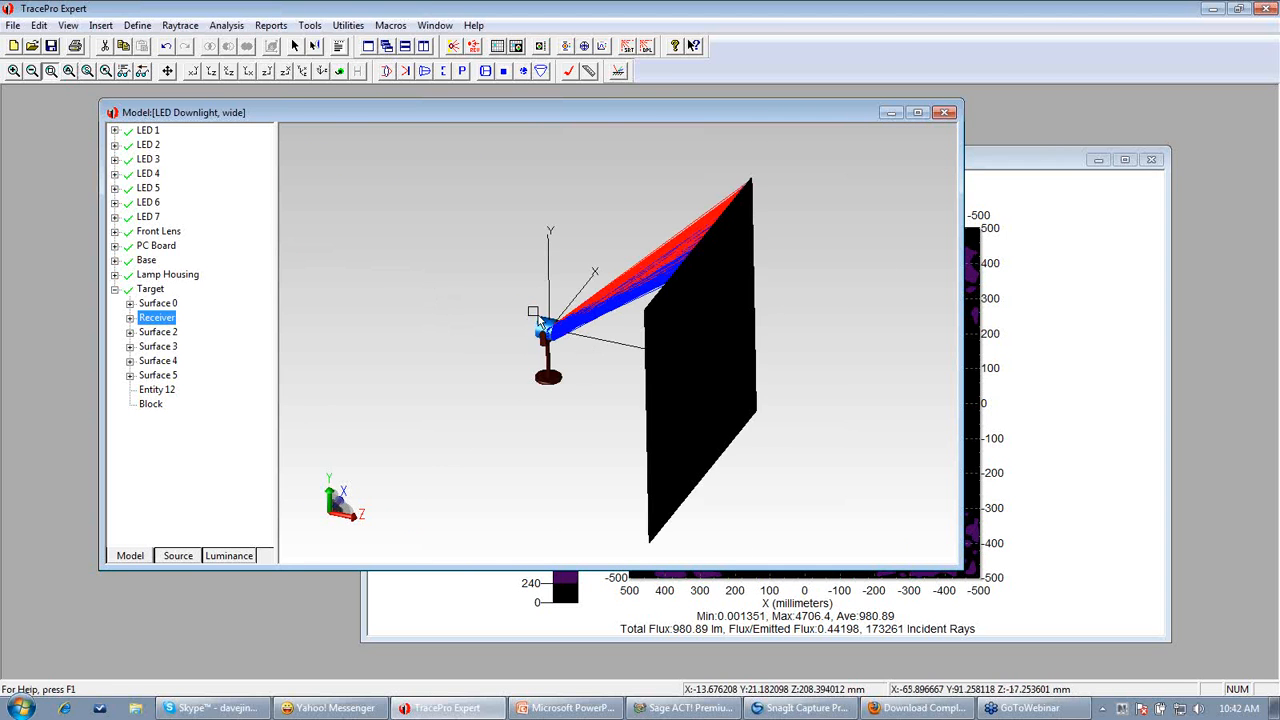
left_click_drag(514, 288, 612, 357)
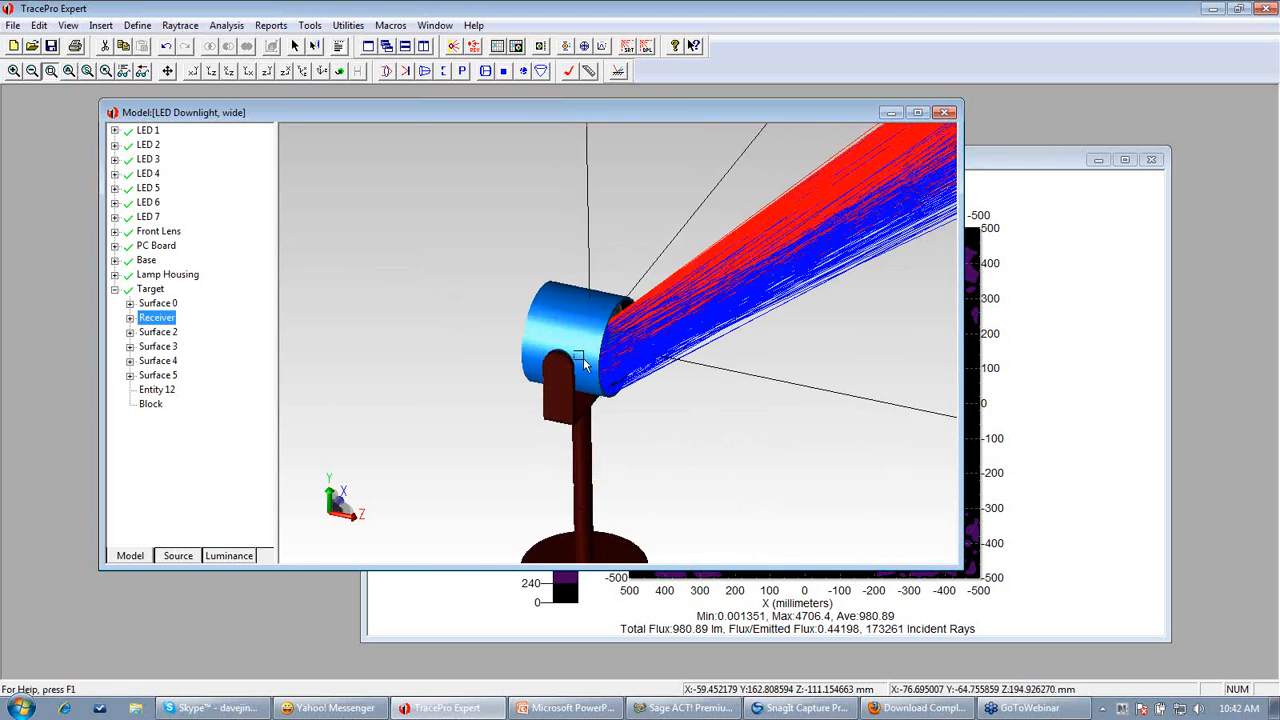
left_click(340, 71)
left_click_drag(735, 409, 690, 445)
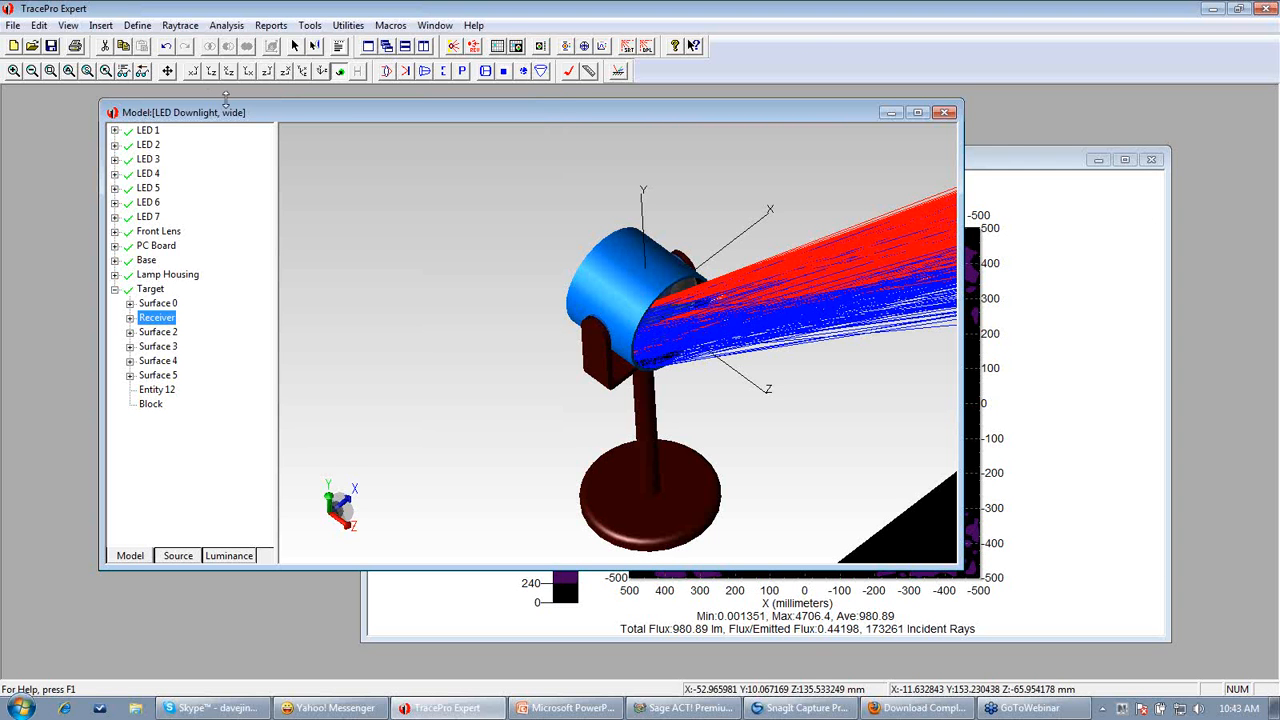
left_click(194, 78)
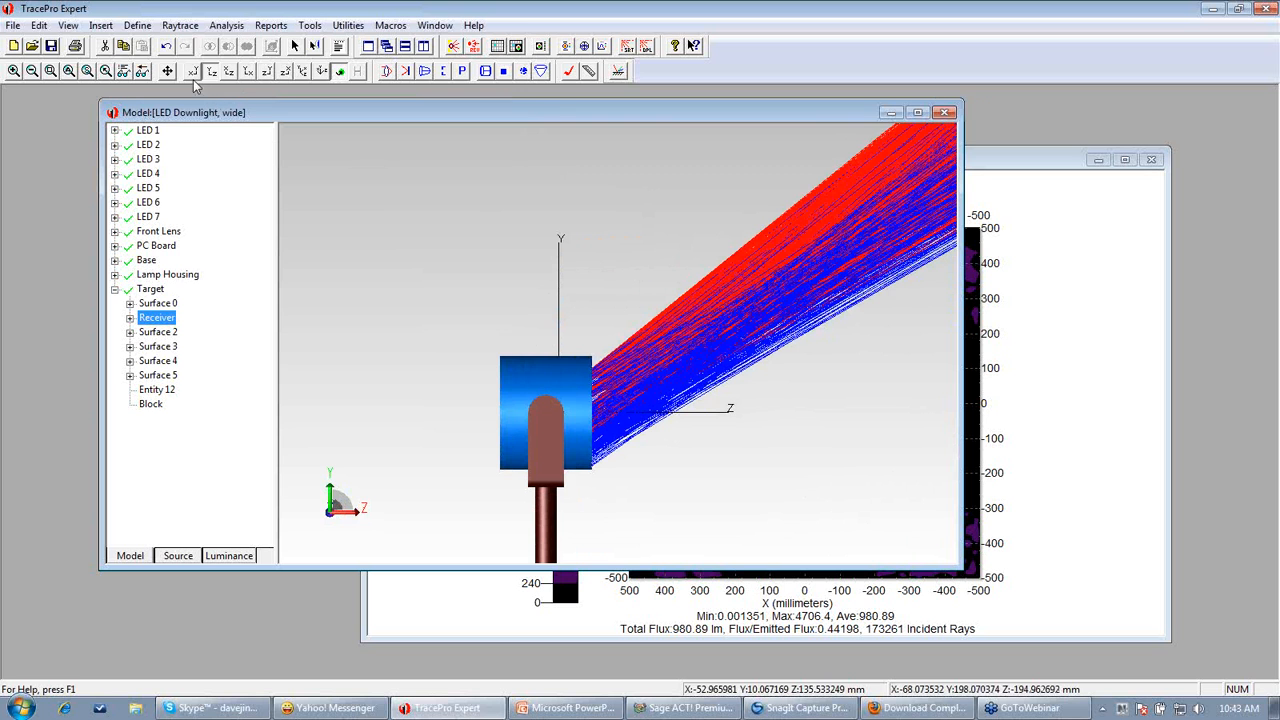
left_click(77, 72)
Turn off Display Selected Rays for the model window
left_click(1100, 252)
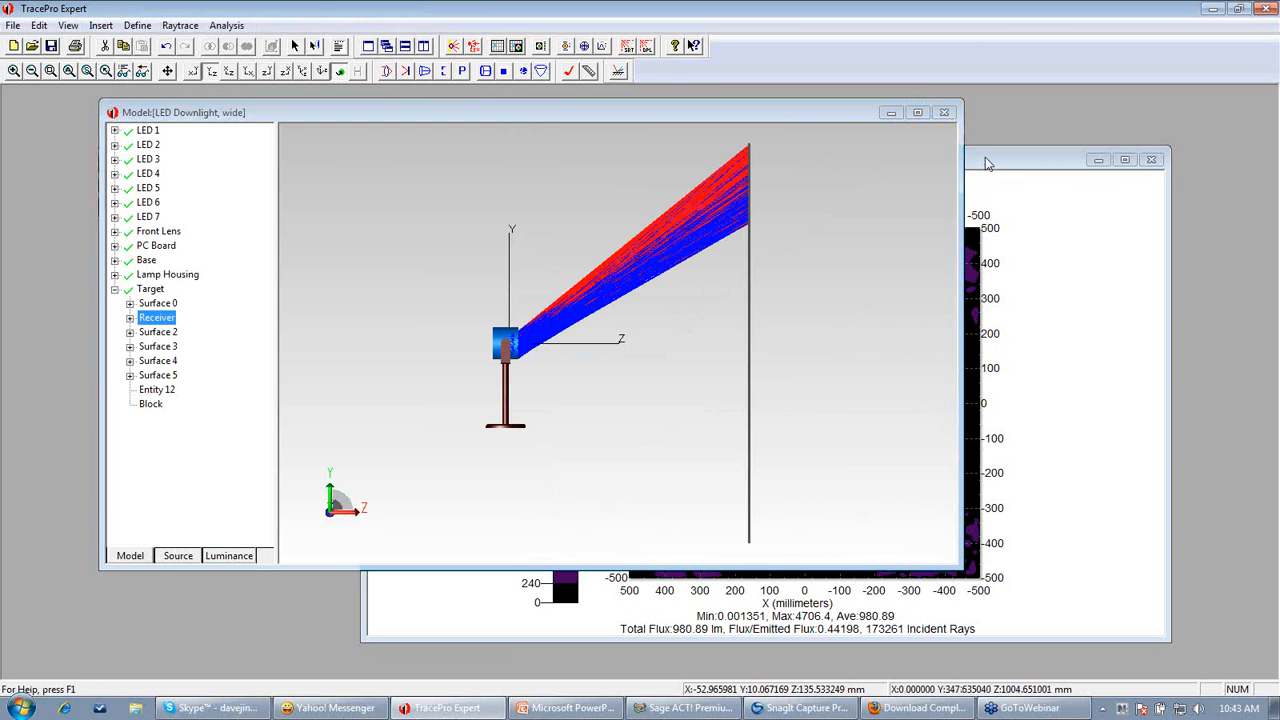
left_click(193, 26)
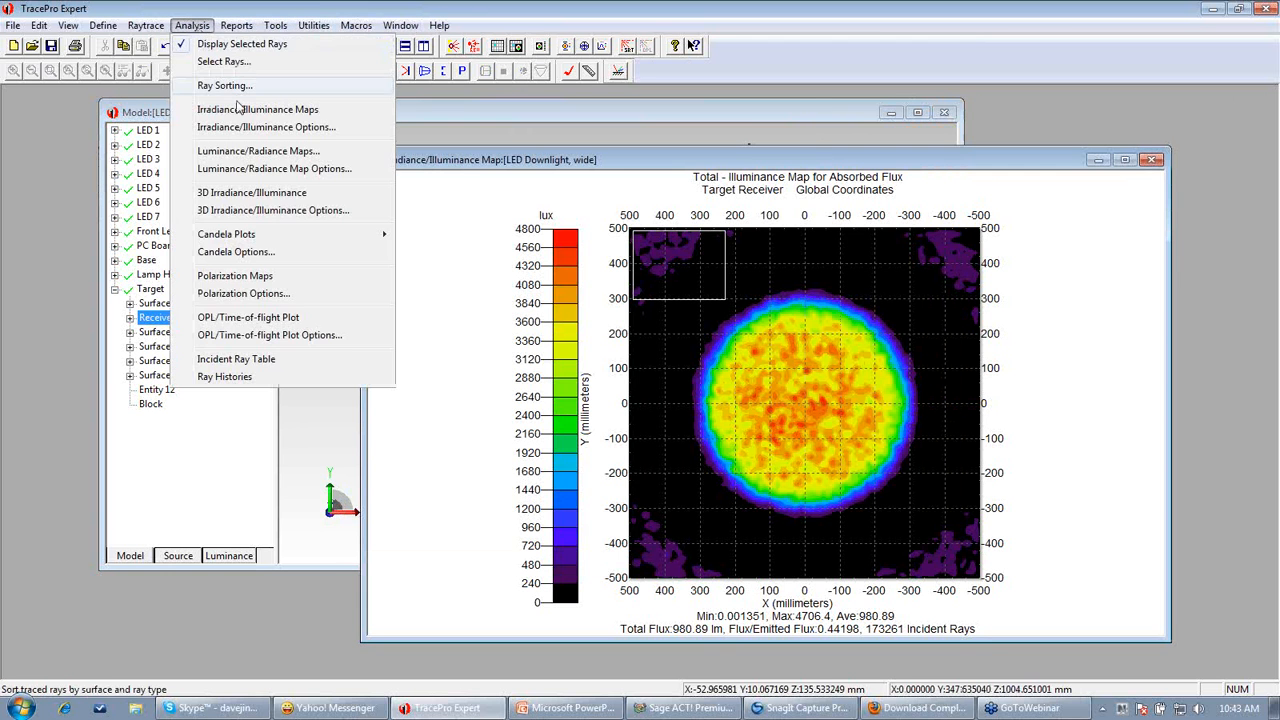
left_click(232, 44)
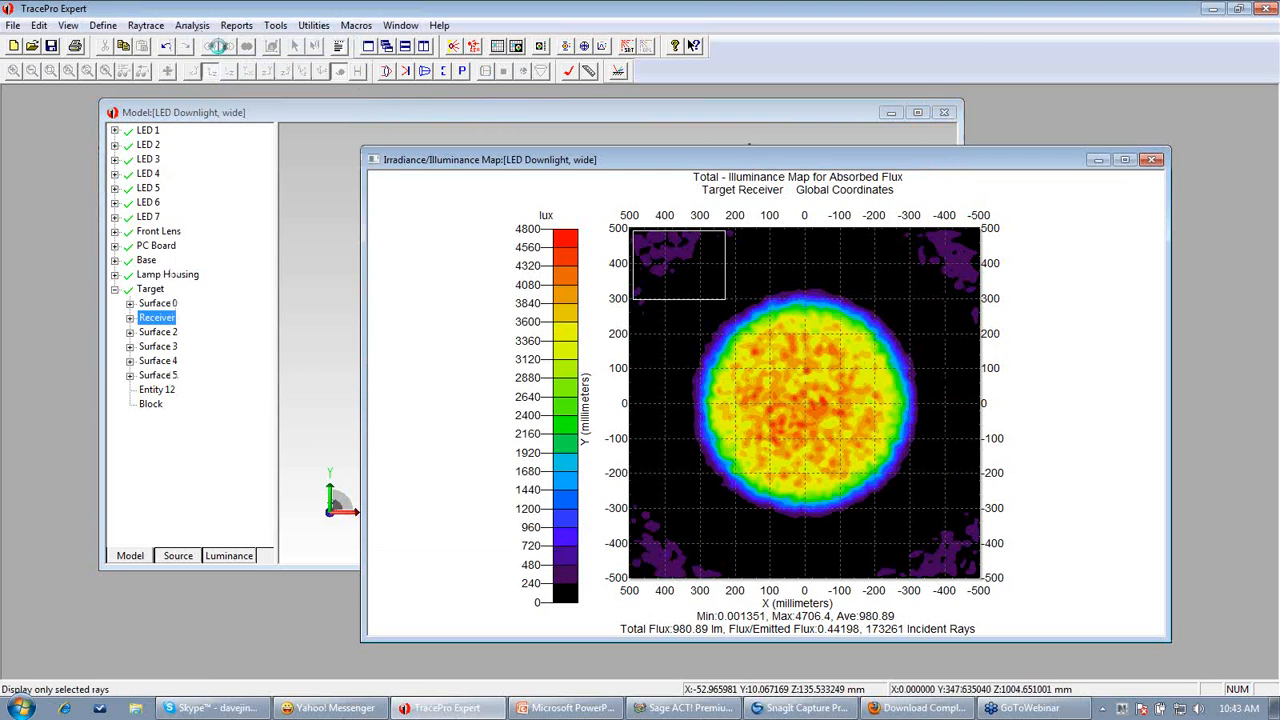
left_click(524, 110)
Disable the LED 3/Emitter surface source and rerun the raytrace to refresh the irradiance map
left_click(1074, 239)
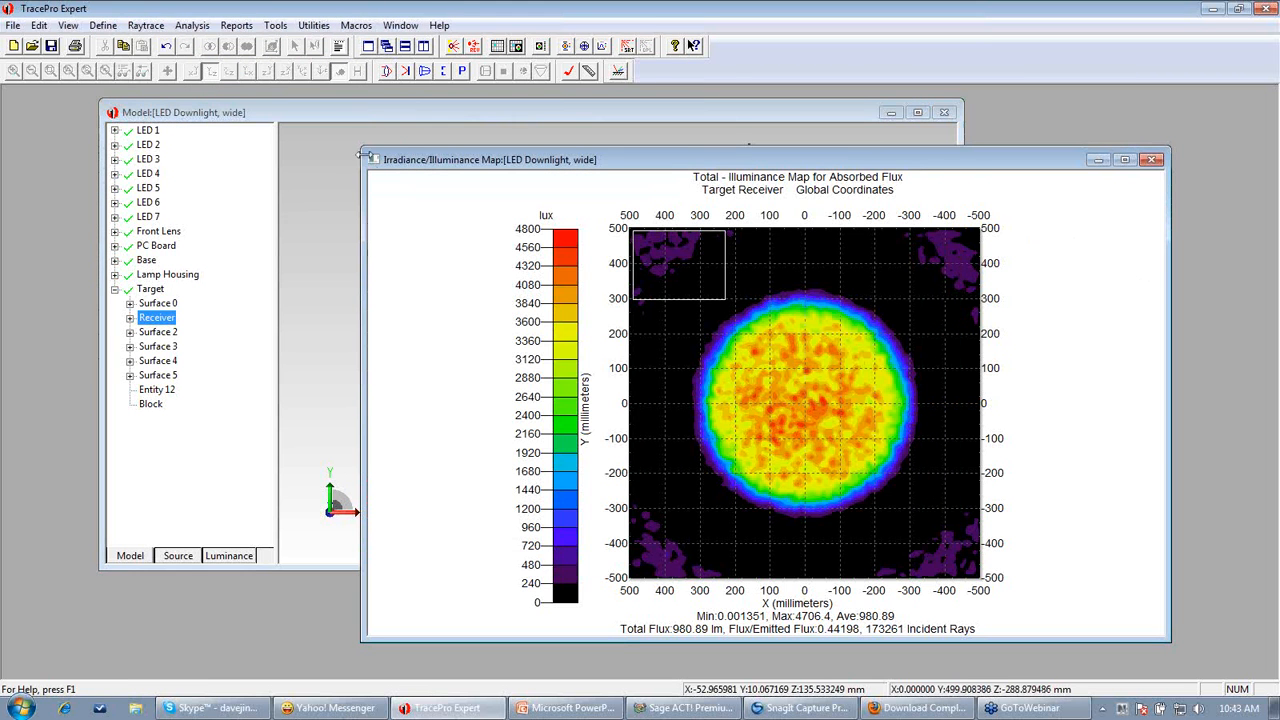
left_click(180, 557)
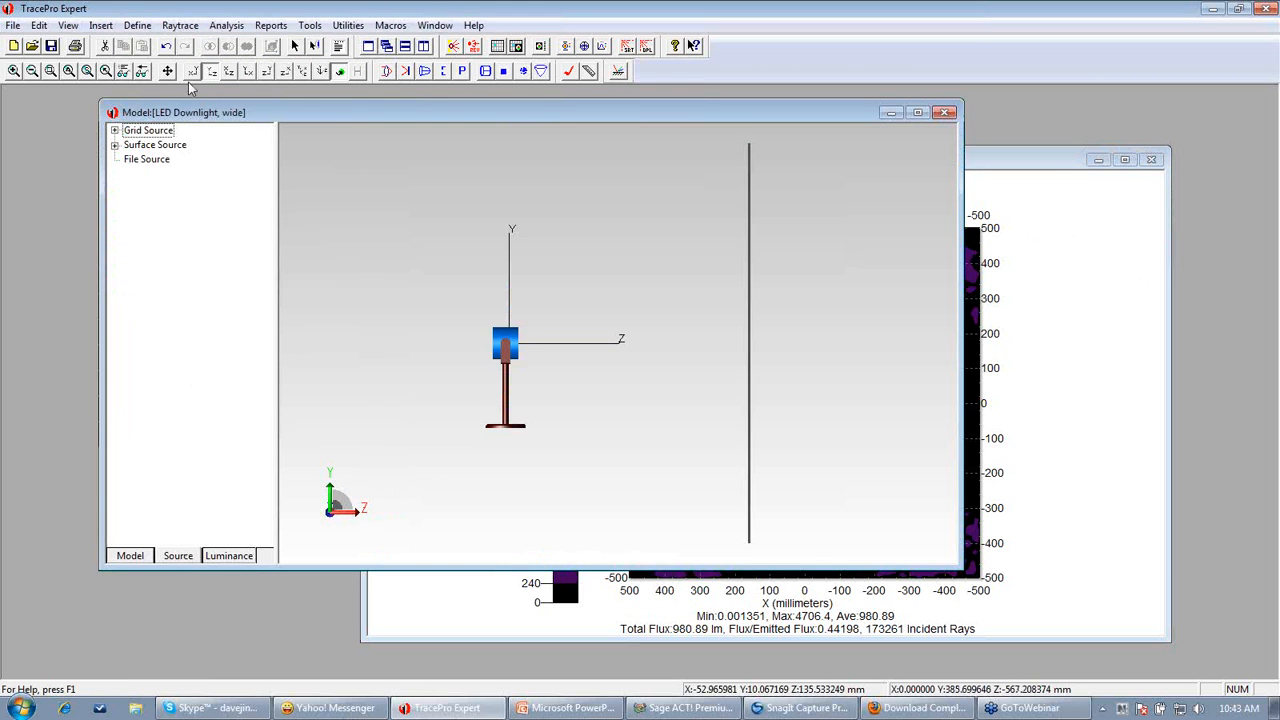
left_click(114, 145)
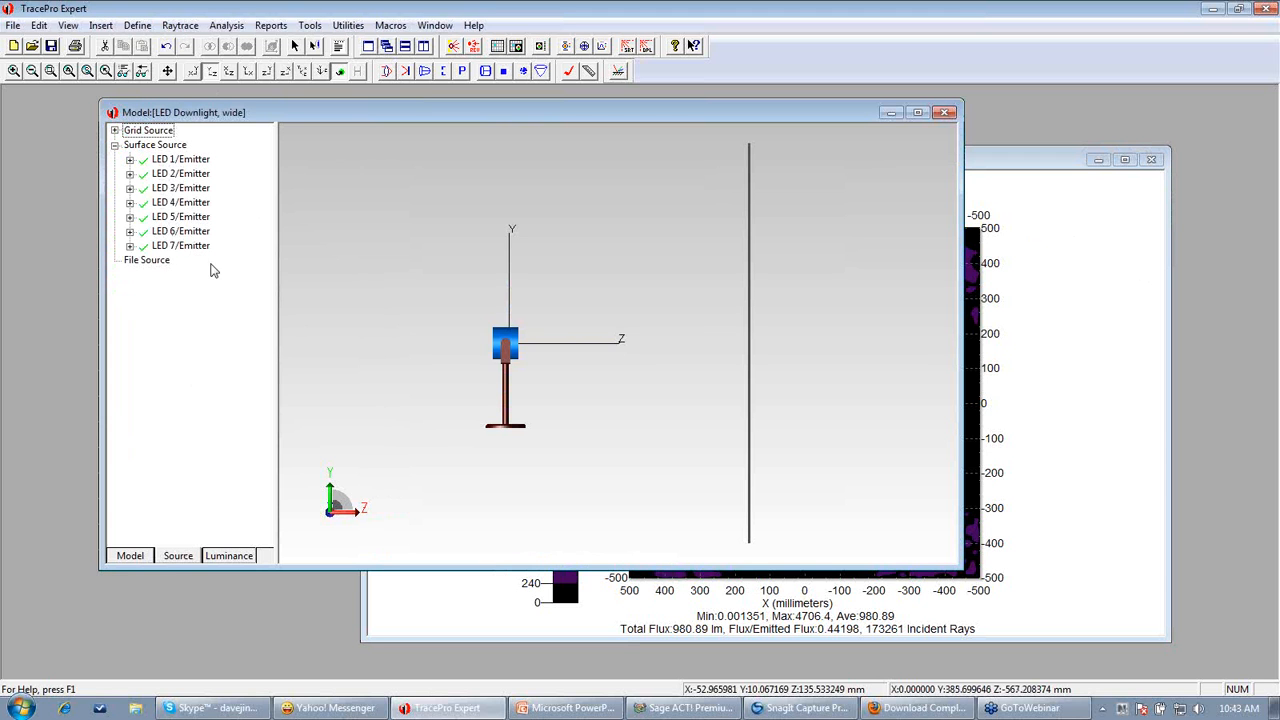
left_click(143, 188)
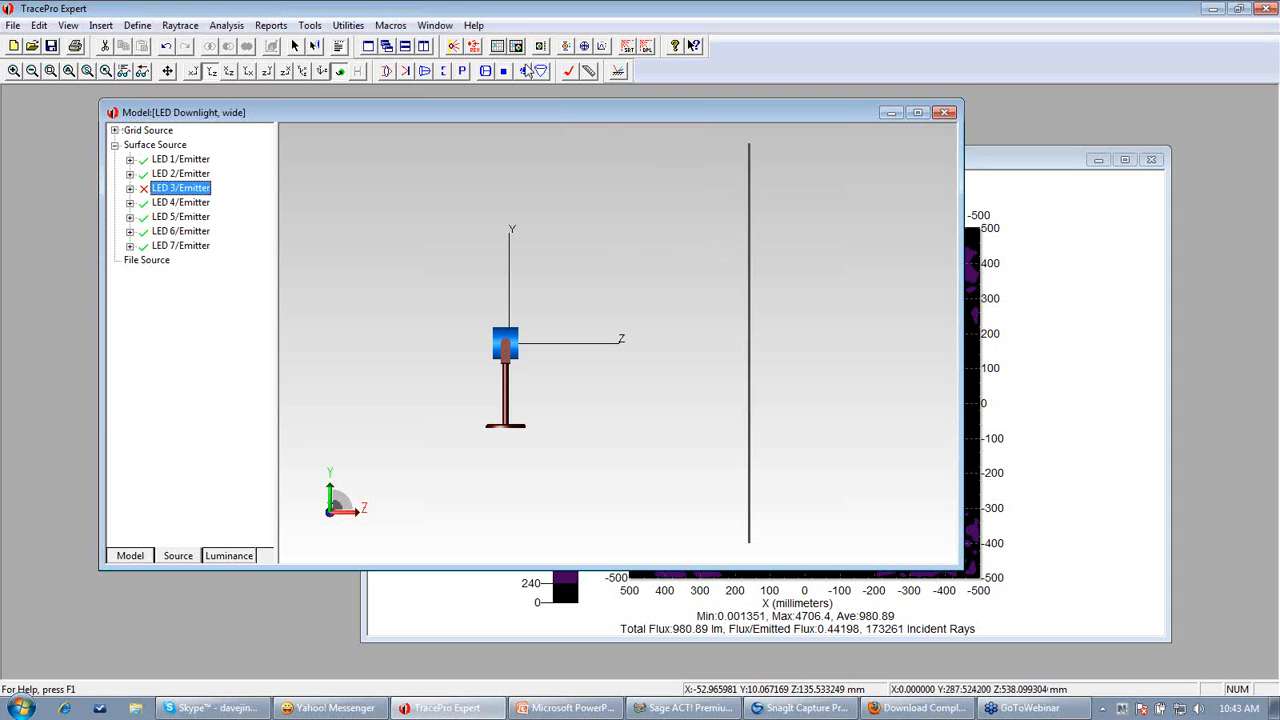
left_click(455, 48)
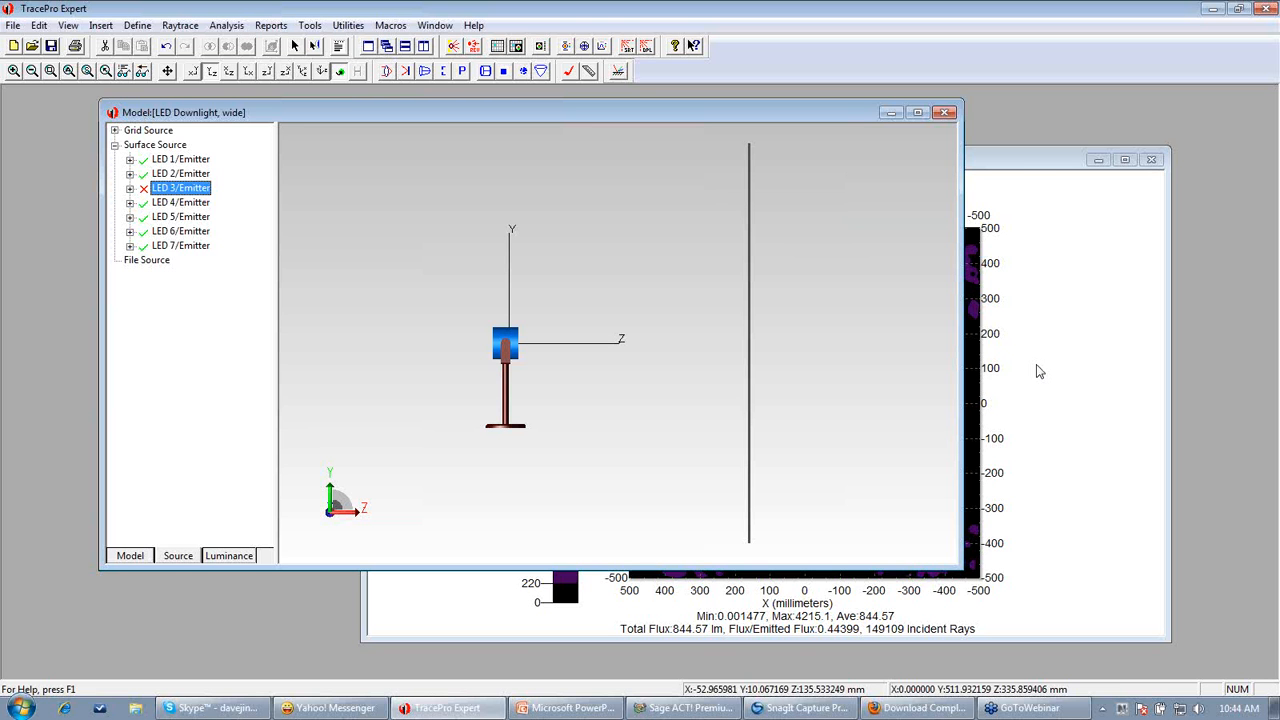
left_click(1047, 373)
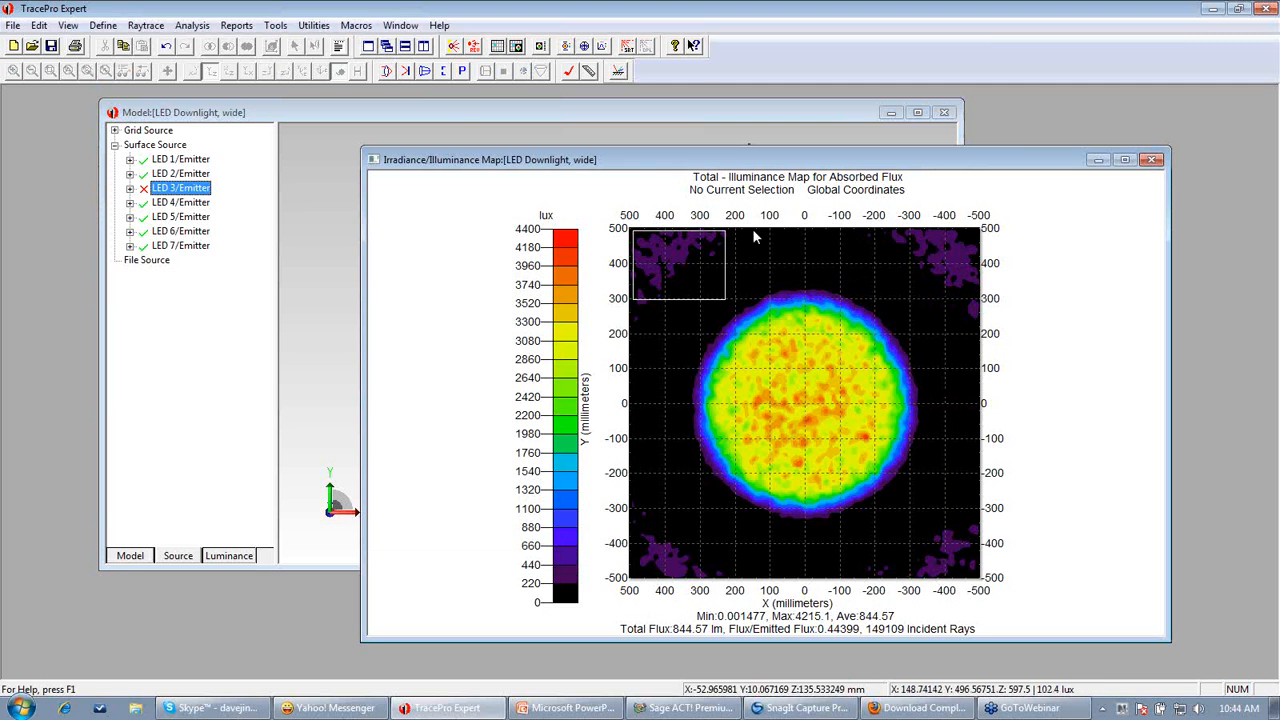
Open a Rectangular Candela Distribution plot for the raytrace with LED 3 disabled
left_click(192, 26)
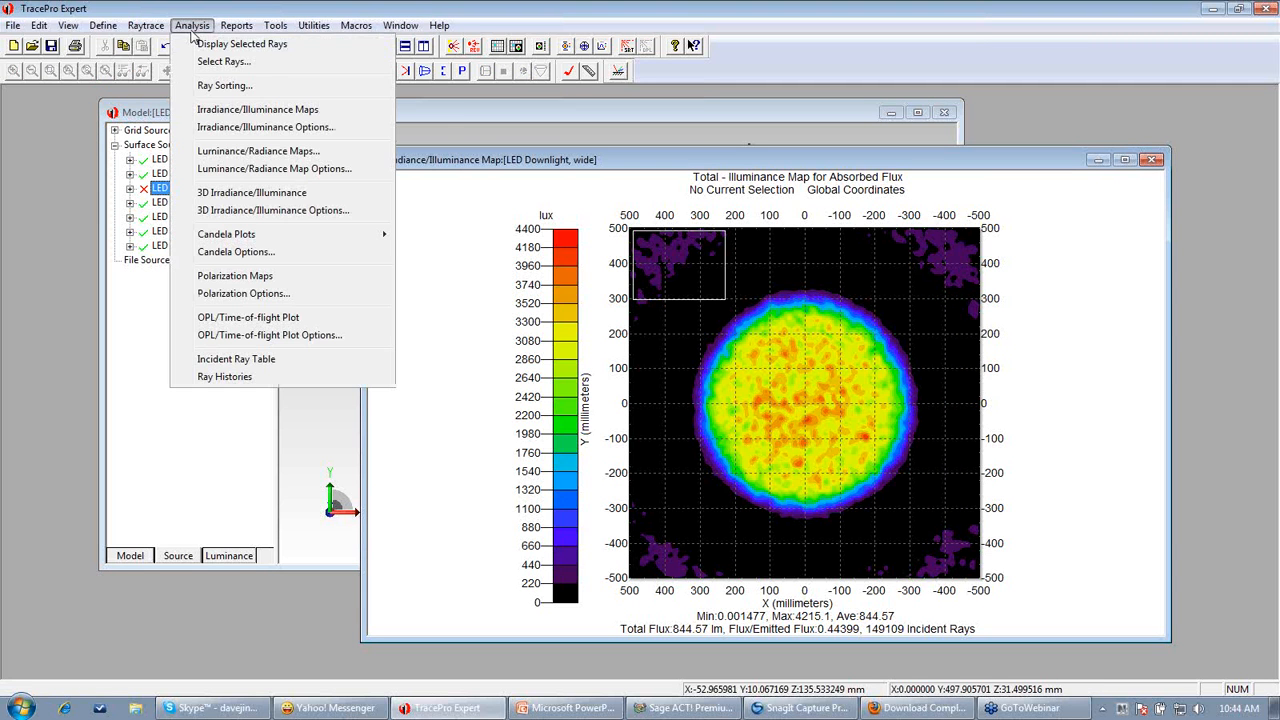
mouse_move(214, 238)
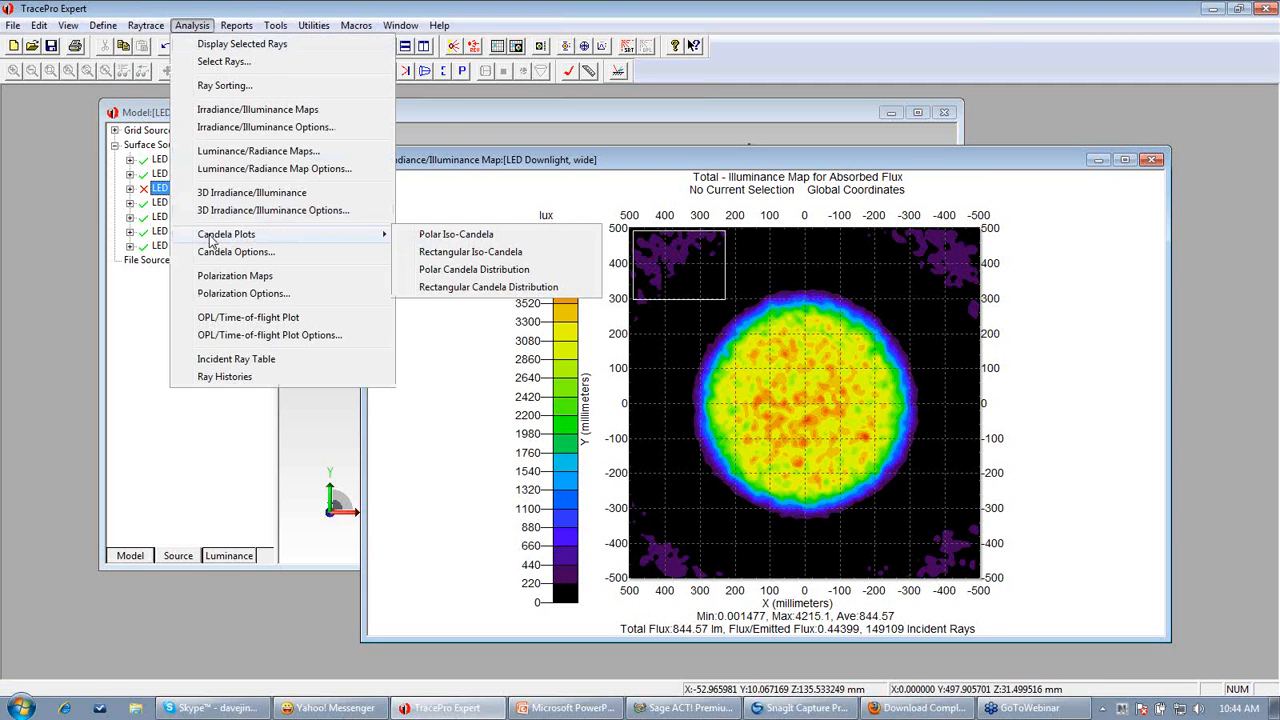
left_click(465, 288)
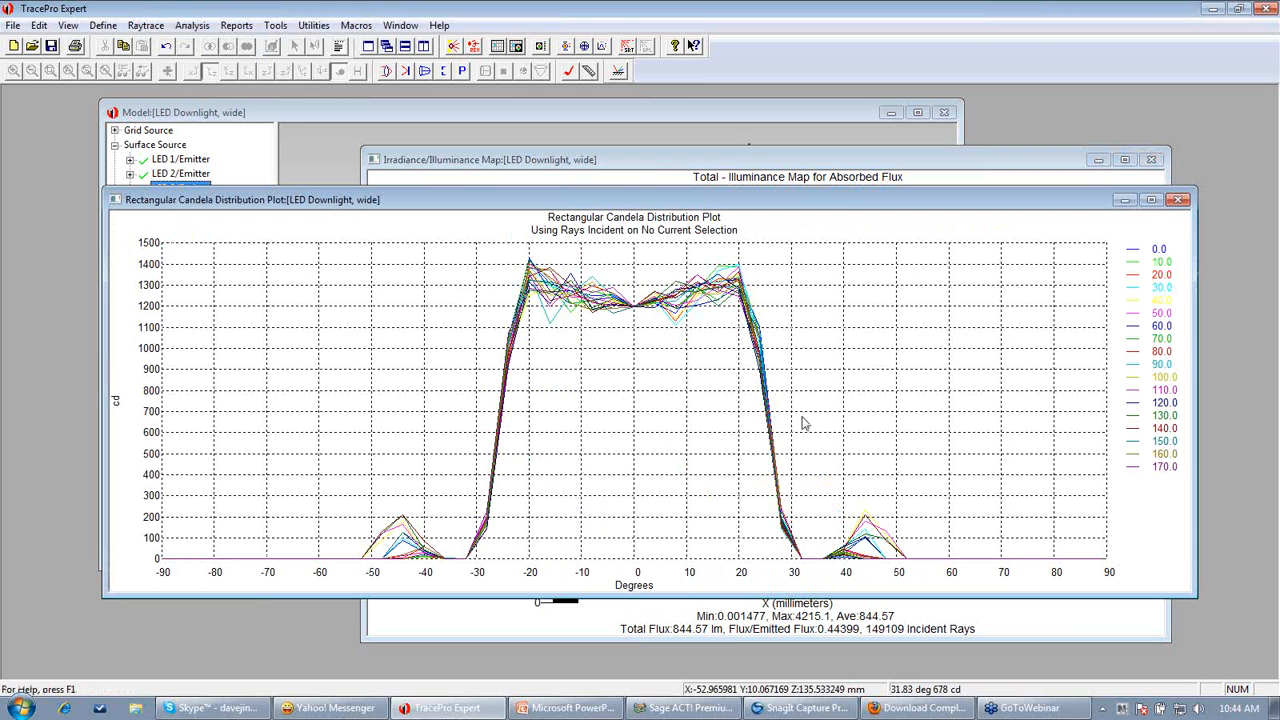
Bring the model window and the irradiance map forward in turn to compare them
left_click(596, 110)
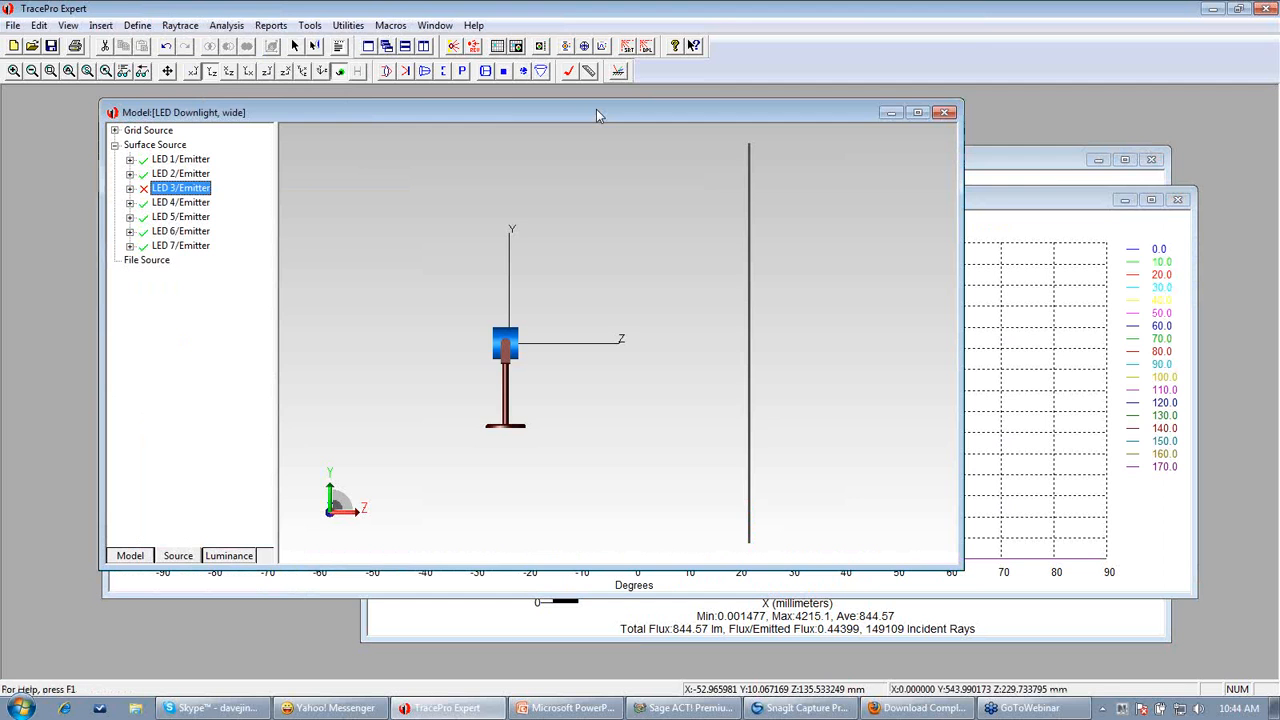
left_click(1036, 160)
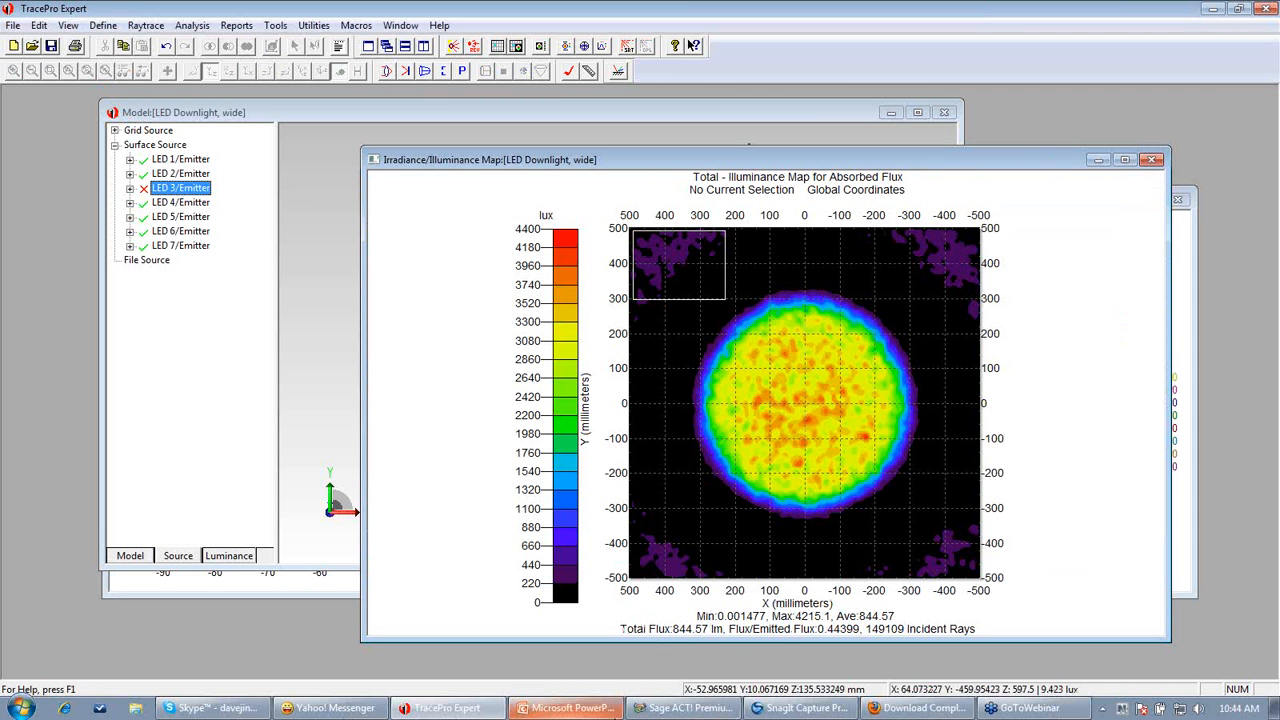
mouse_move(617, 712)
left_click(610, 677)
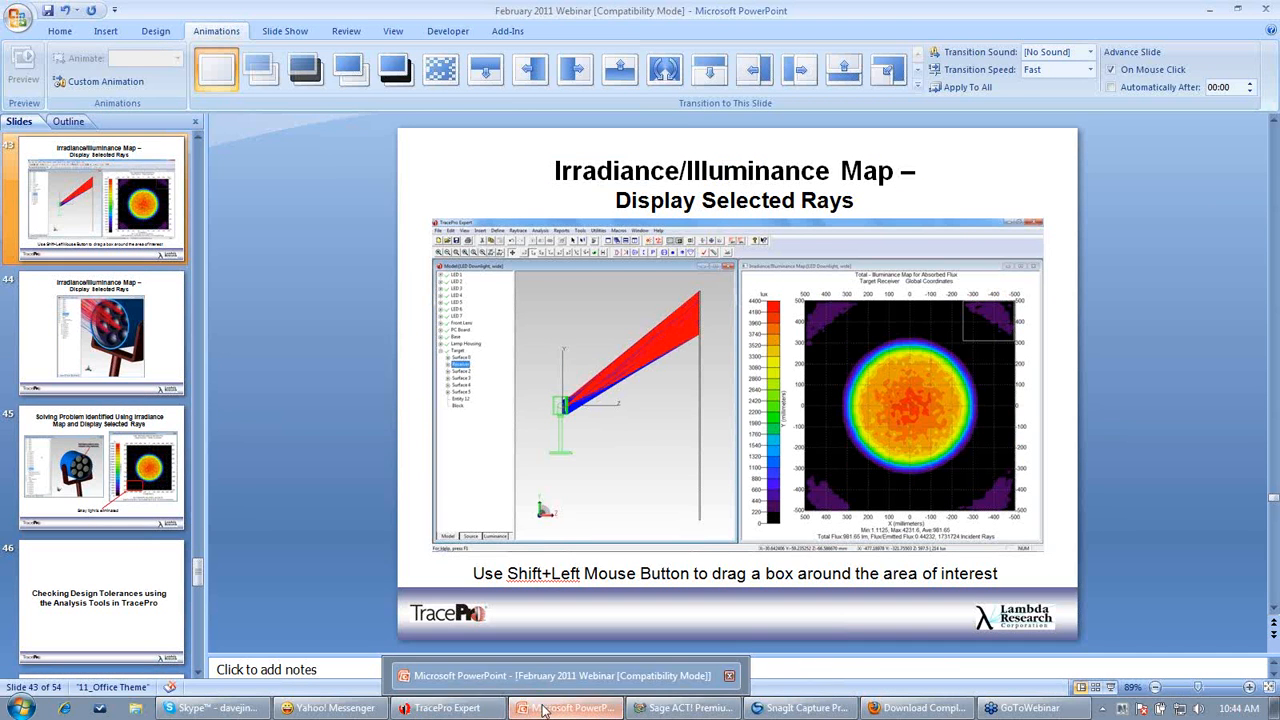
mouse_move(447, 708)
left_click(612, 667)
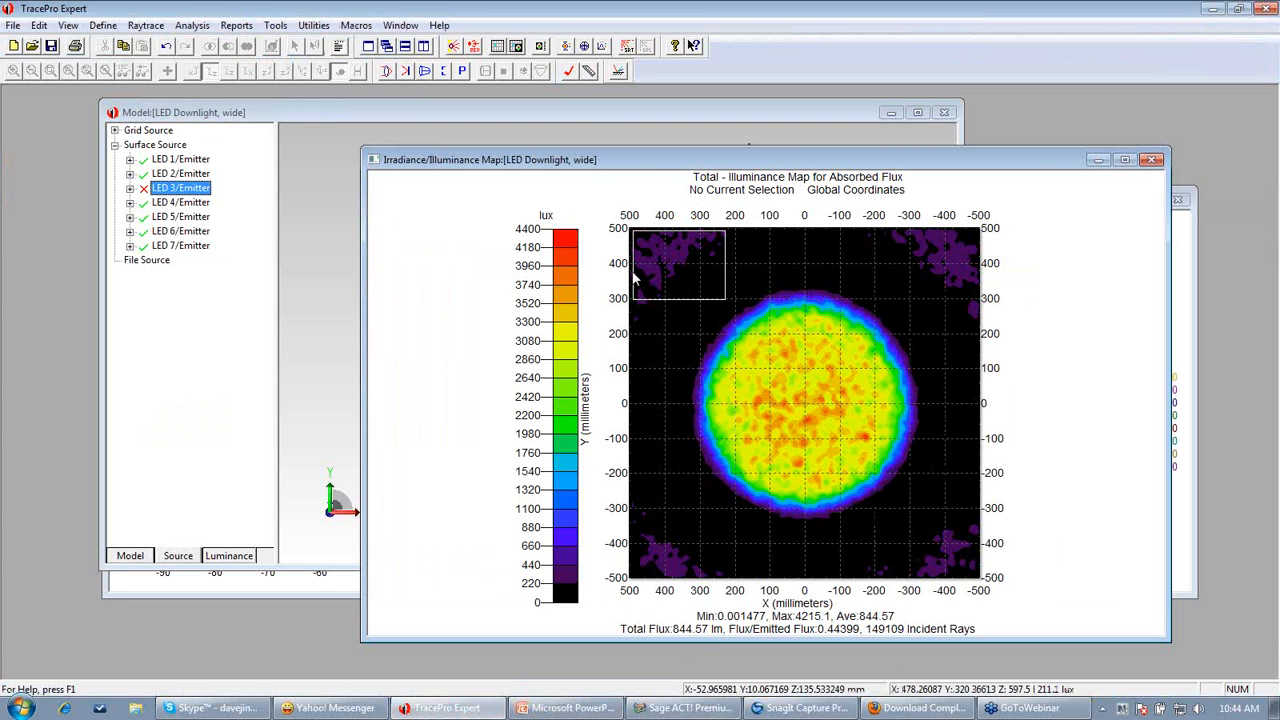
left_click(577, 114)
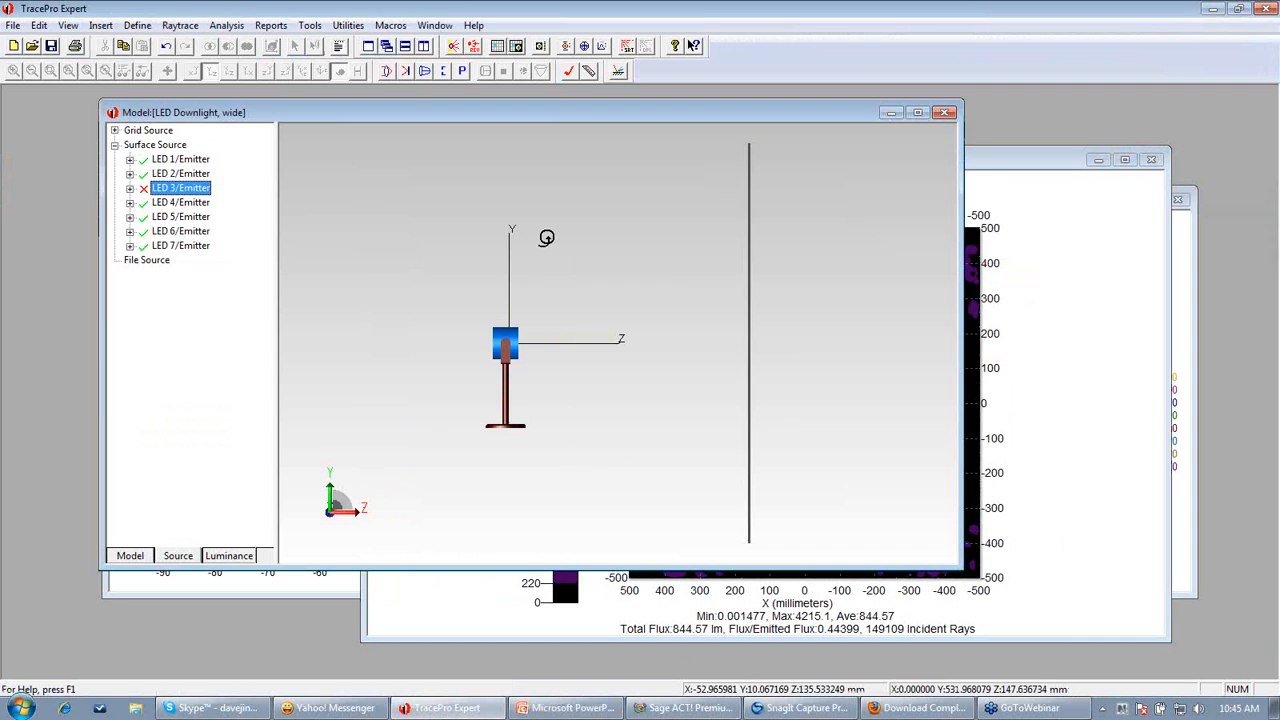
left_click(1063, 297)
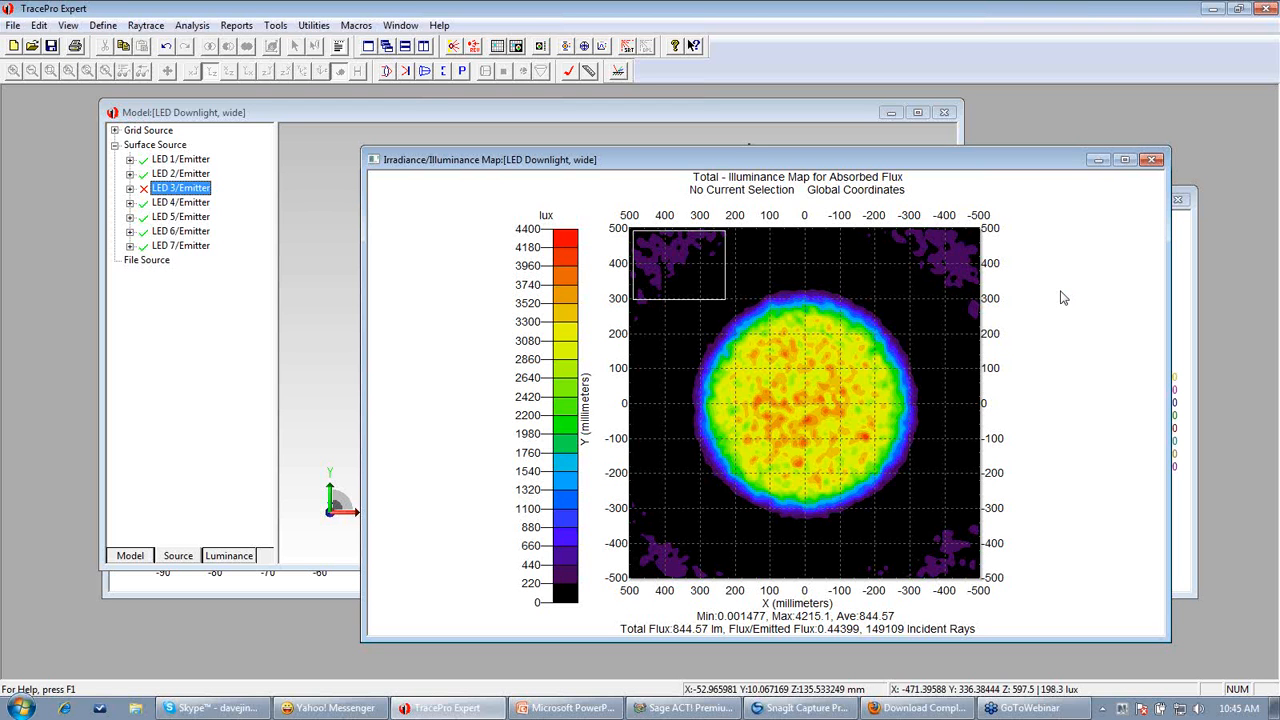
Switch to PowerPoint and start the slide show from the current slide
left_click(437, 28)
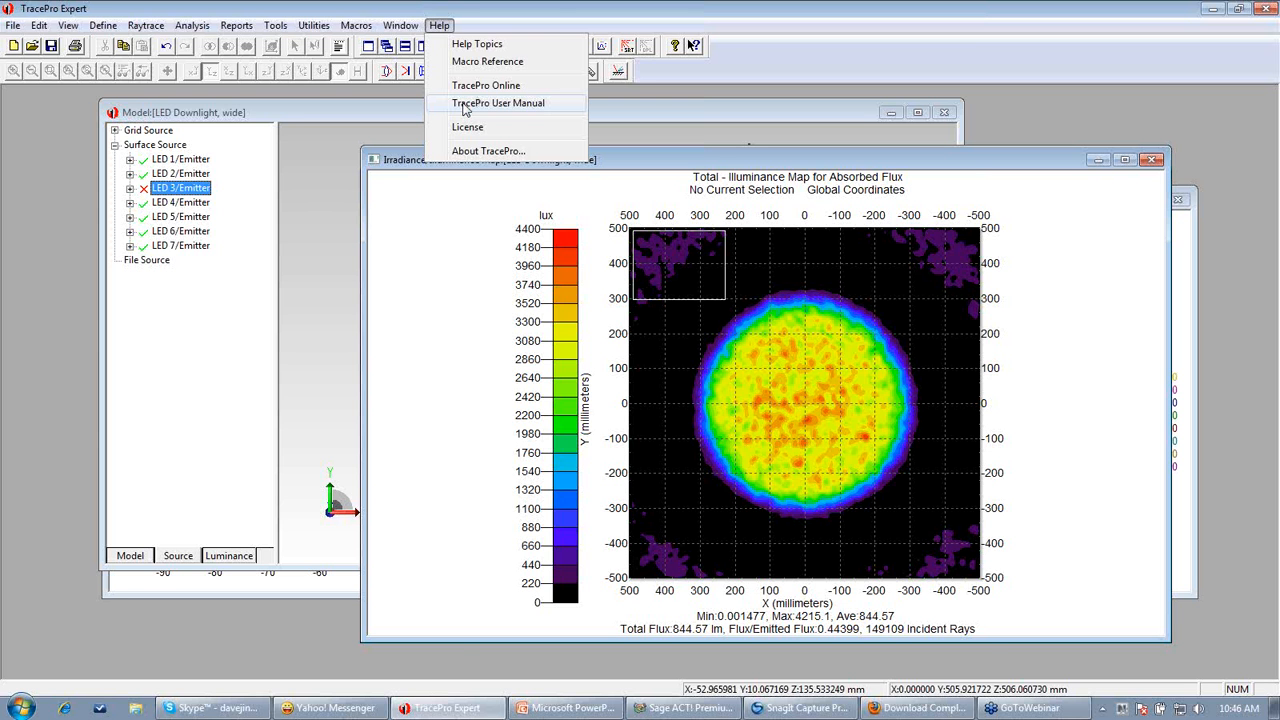
left_click(562, 708)
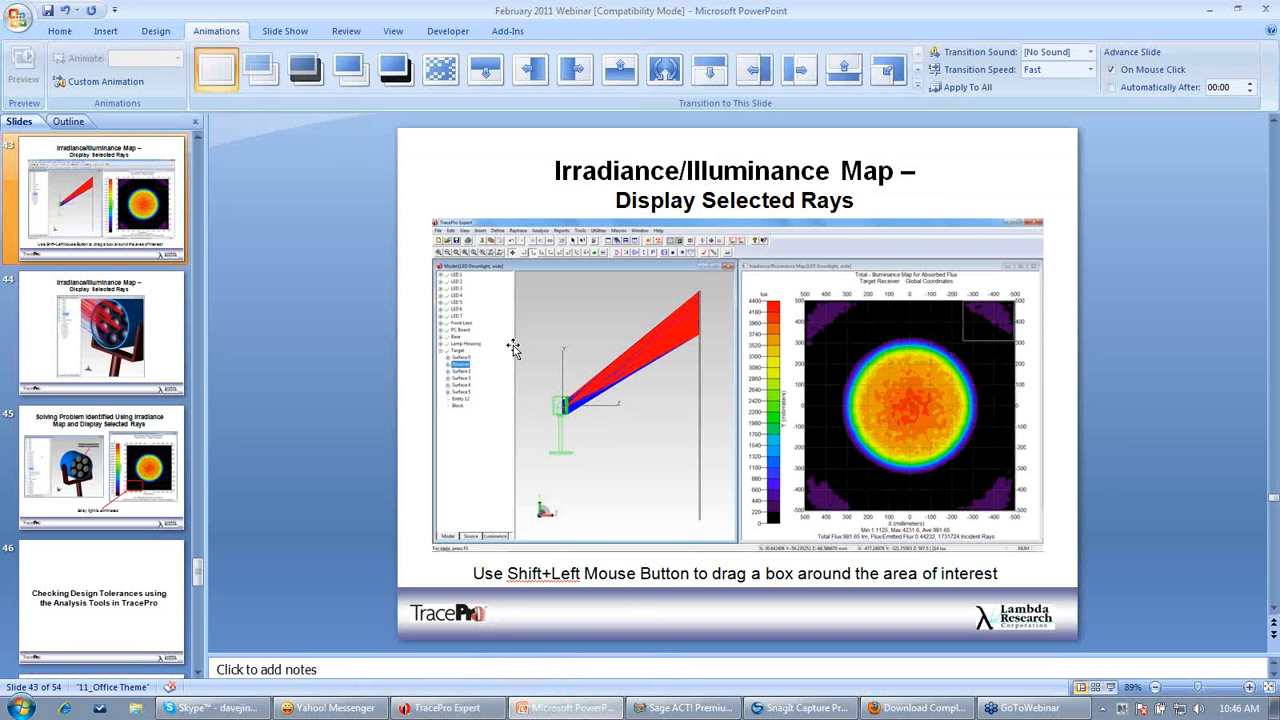
left_click(1112, 687)
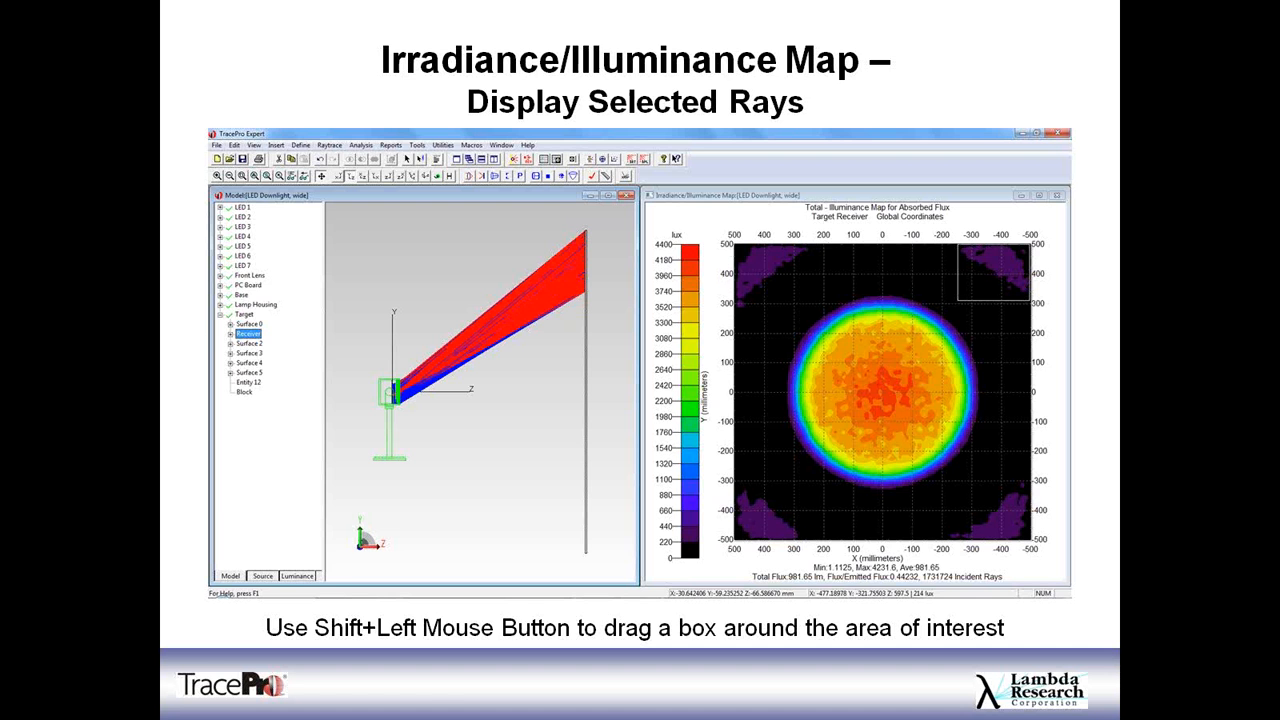
key("Right")
key("Right")
key("Right")
key("Right")
key("Right")
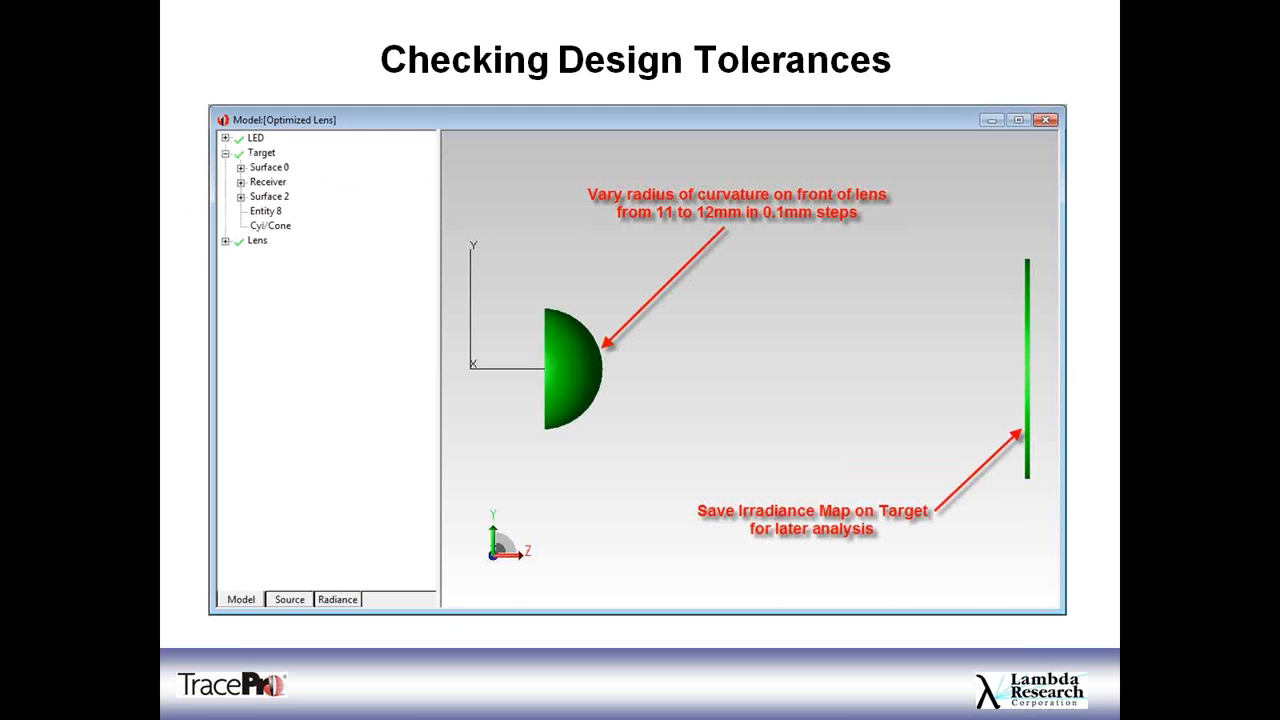
key("Right")
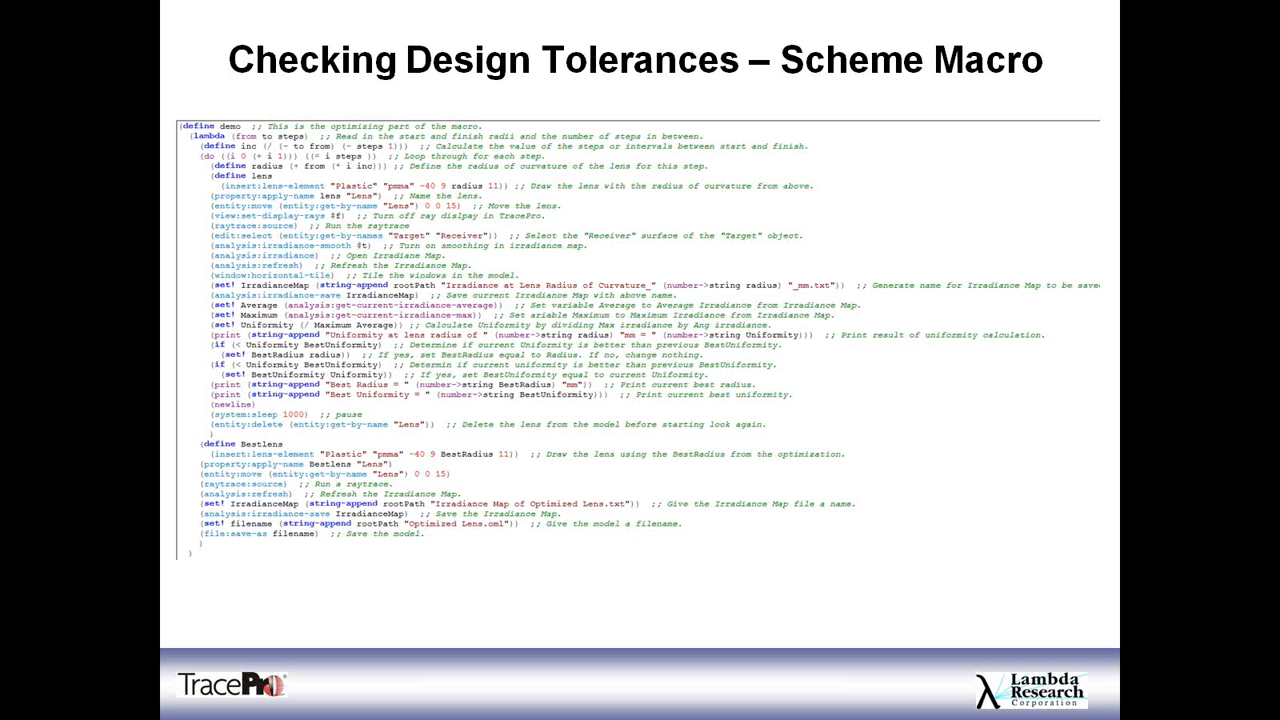